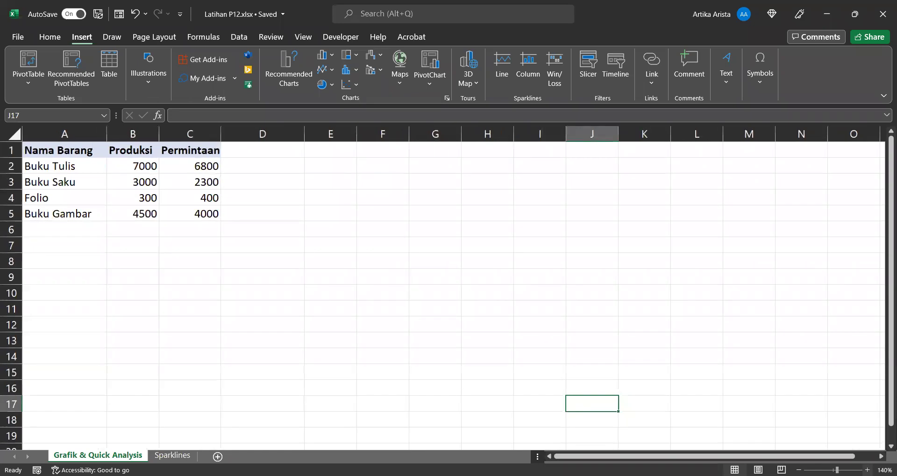
- Select the whole product table, cells A1:C5, including its headers, as the source data for a chart
drag(884, 304, 884, 243)
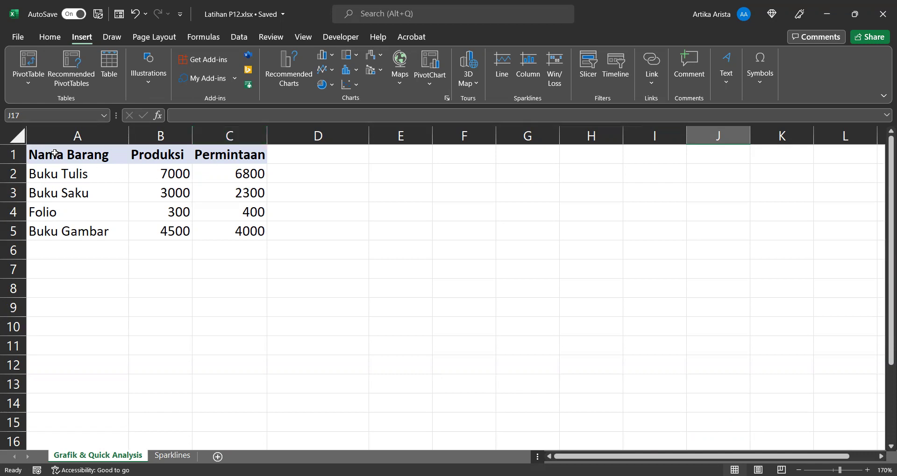
drag(54, 154, 232, 233)
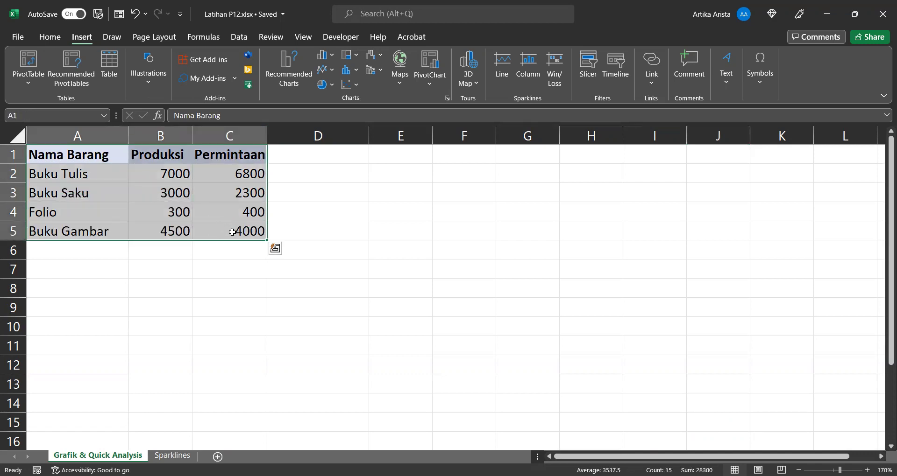
click(49, 37)
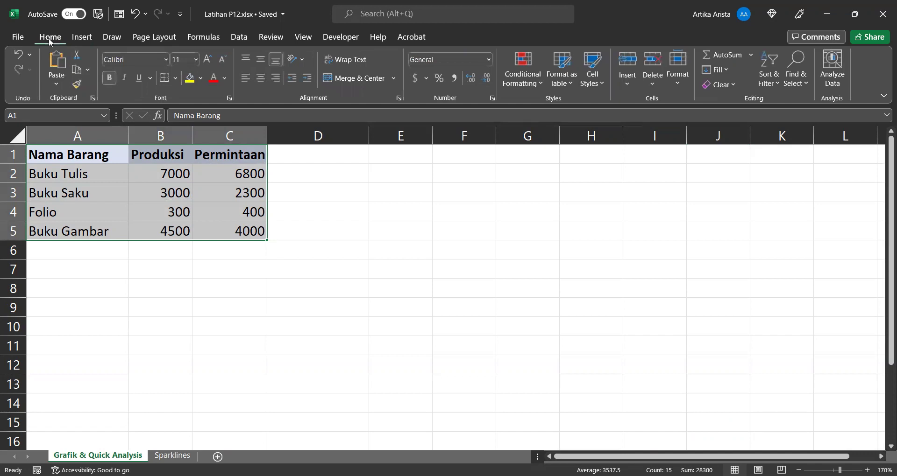
click(80, 41)
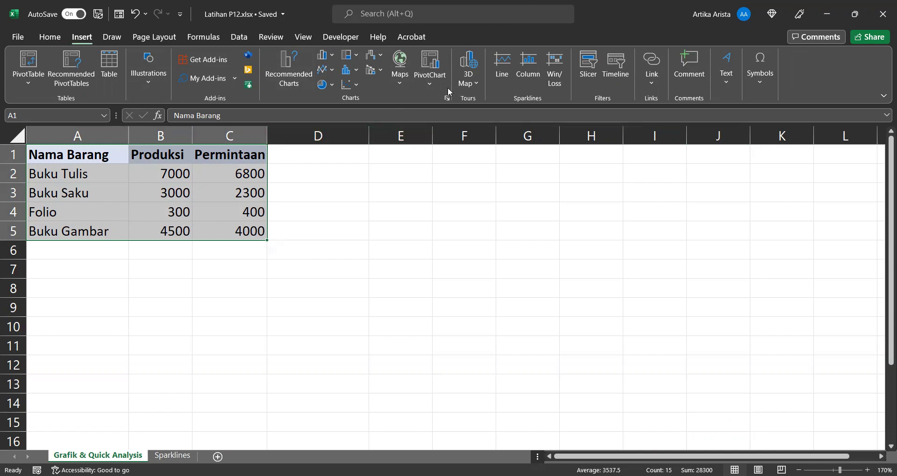
- Look through the recommended charts for the selected product data
click(286, 65)
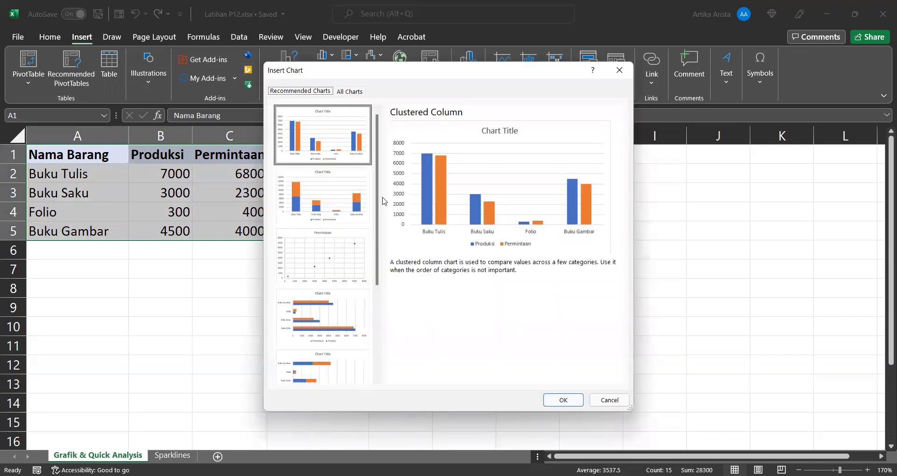
drag(380, 200, 379, 291)
scroll(379, 291, up, 1)
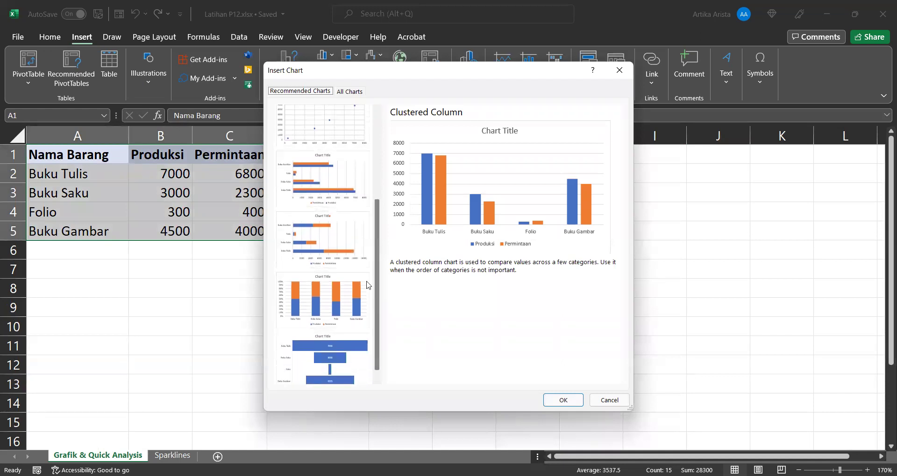
drag(382, 206, 379, 120)
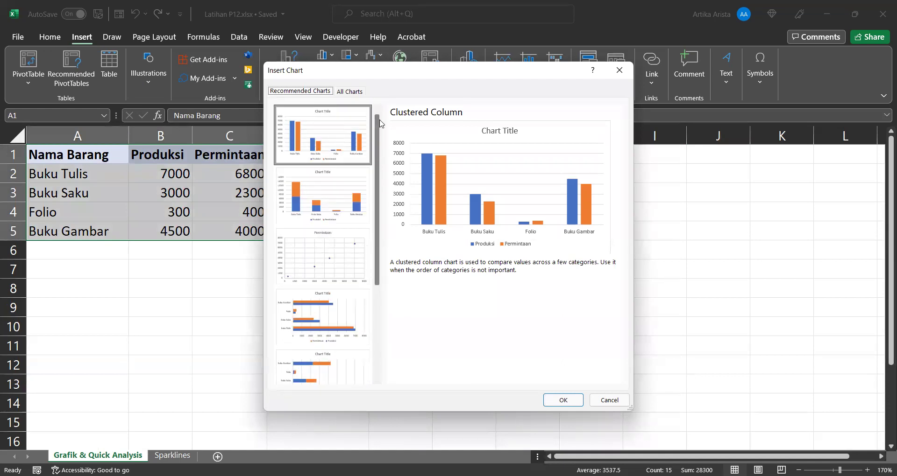
- Browse previews of all available chart types, including Pie, Area, Map, Stock, Radar, and Box & Whisker
click(357, 92)
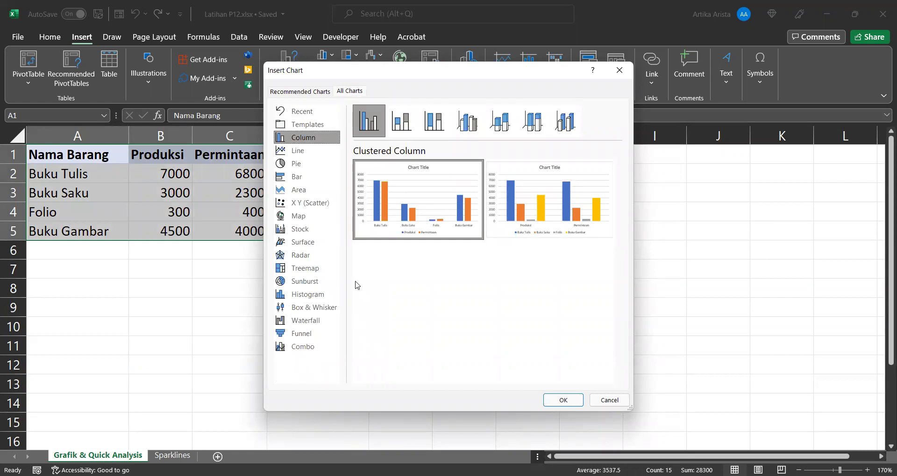
click(323, 155)
click(320, 165)
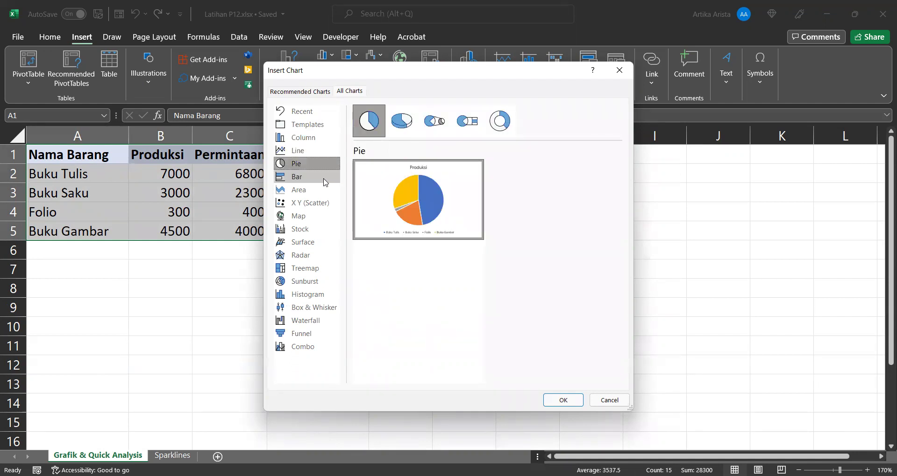
click(326, 182)
click(326, 191)
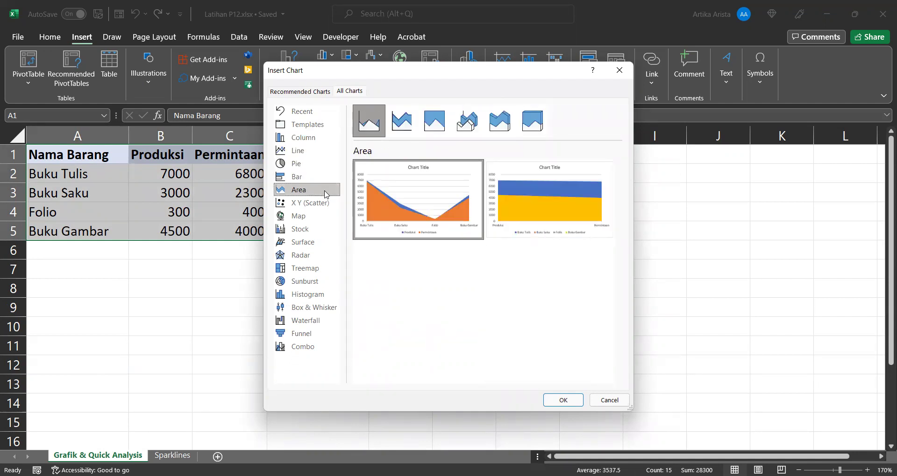
click(328, 216)
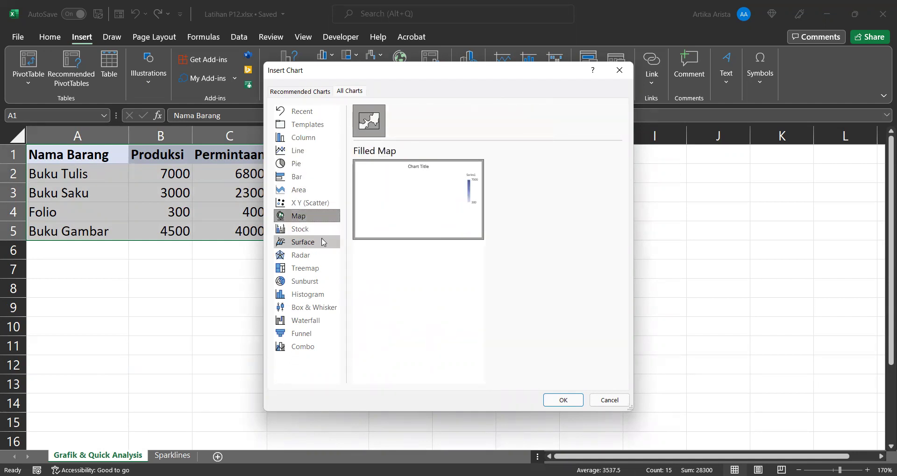
click(319, 232)
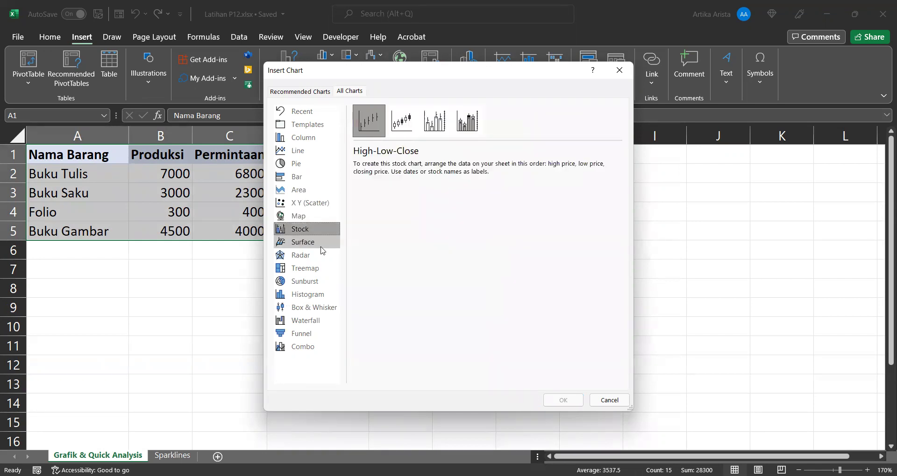
click(320, 246)
click(320, 257)
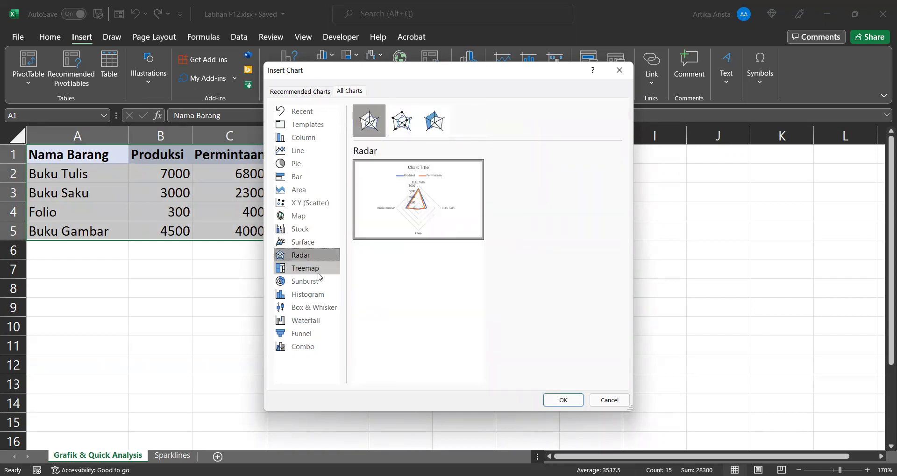
click(317, 271)
click(322, 294)
click(320, 307)
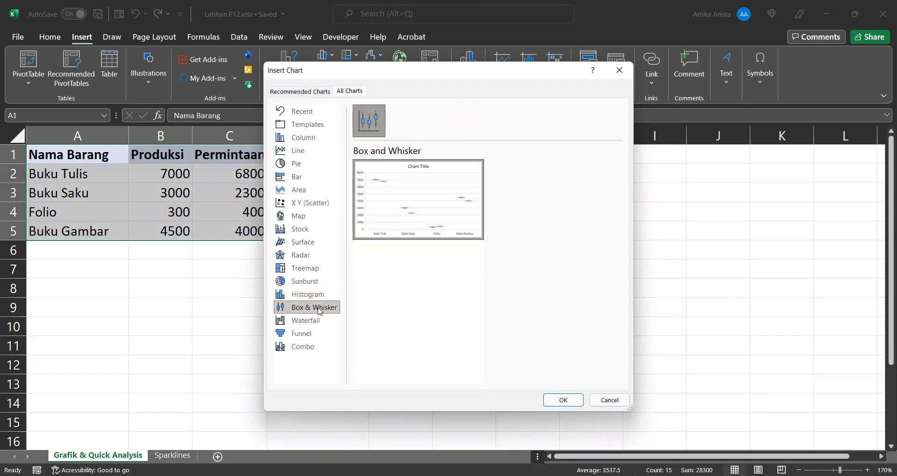
- Compare the clustered and stacked column previews, try inserting the Clustered Column chart grouped by product, and delete it
click(322, 143)
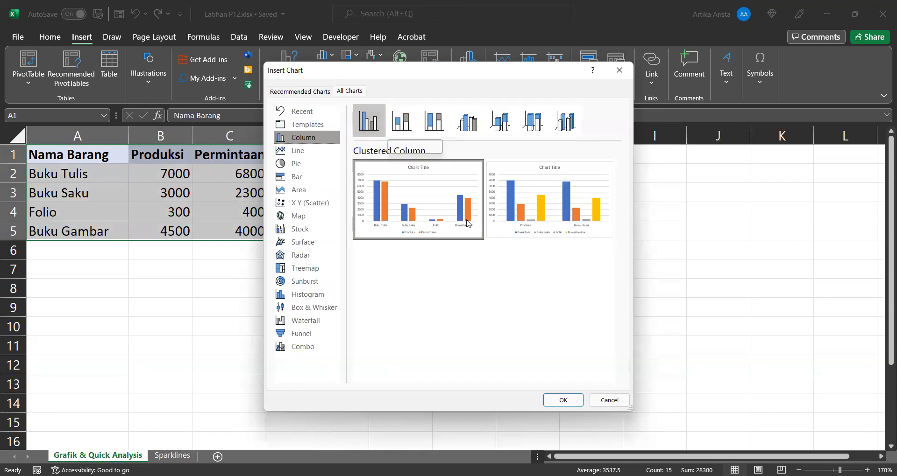
double_click(419, 203)
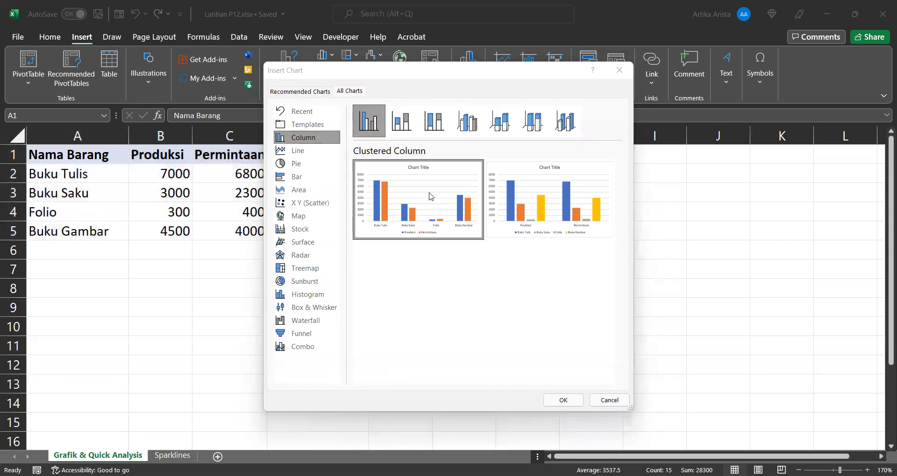
click(597, 319)
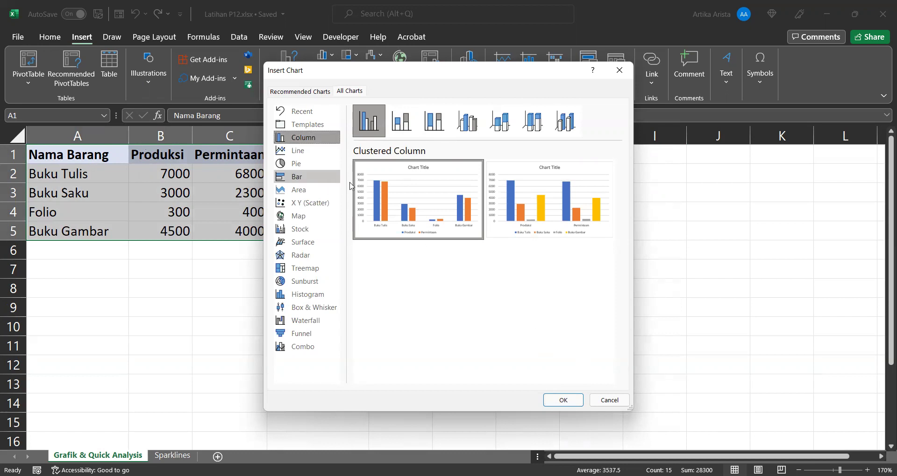
mouse_move(400, 203)
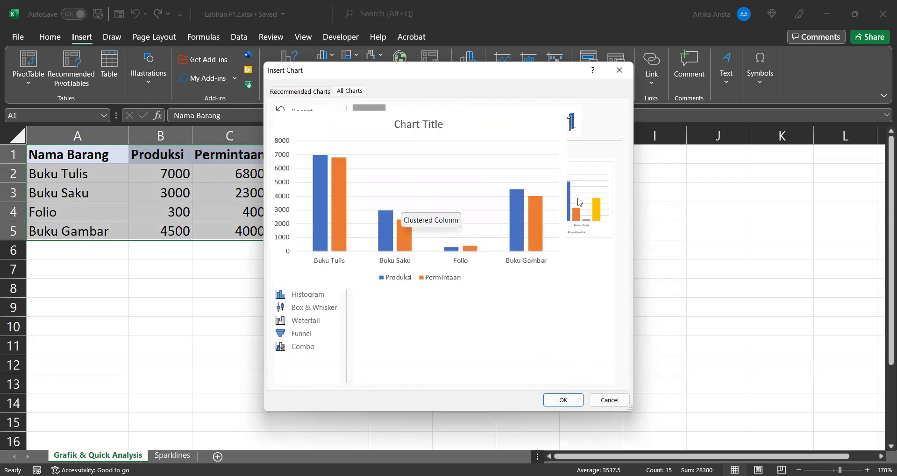
mouse_move(579, 200)
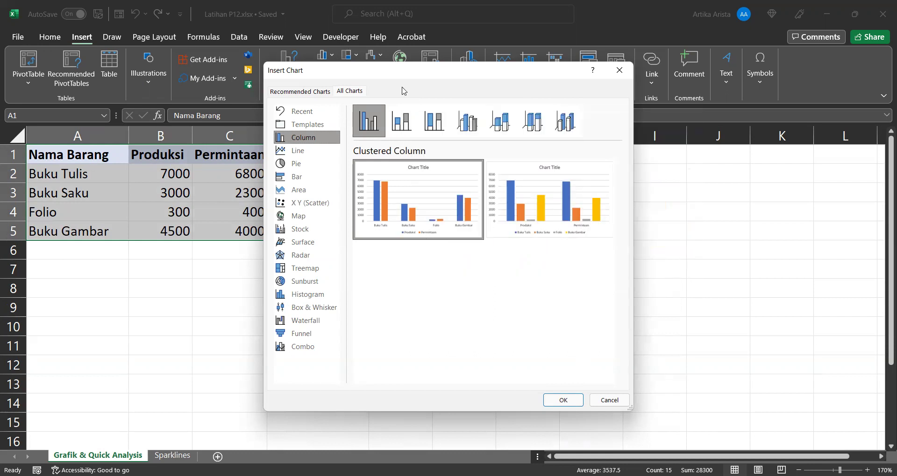
click(400, 129)
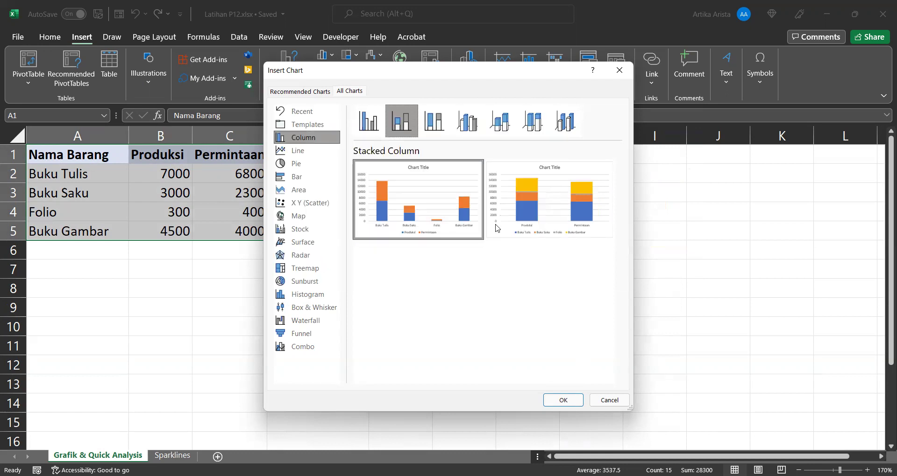
click(376, 115)
mouse_move(410, 185)
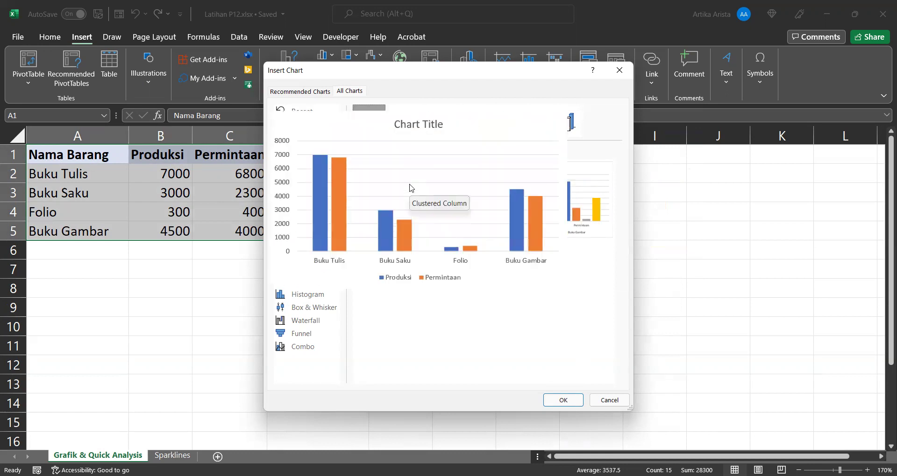
click(563, 400)
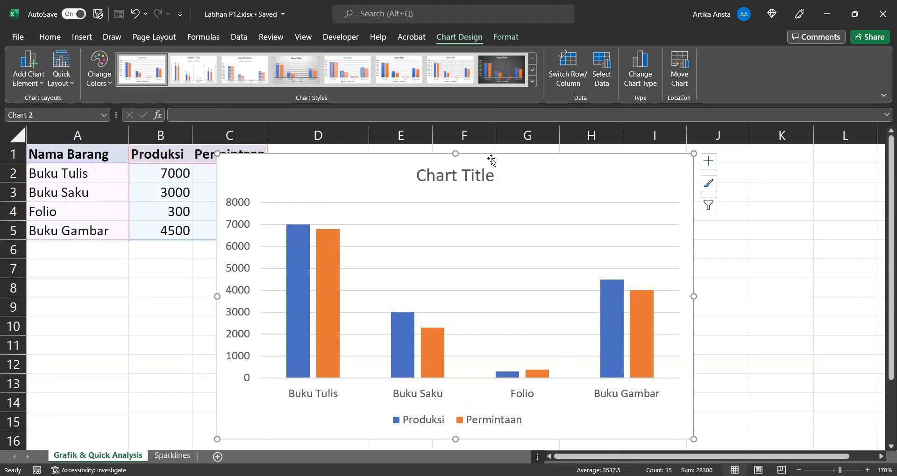
key(Delete)
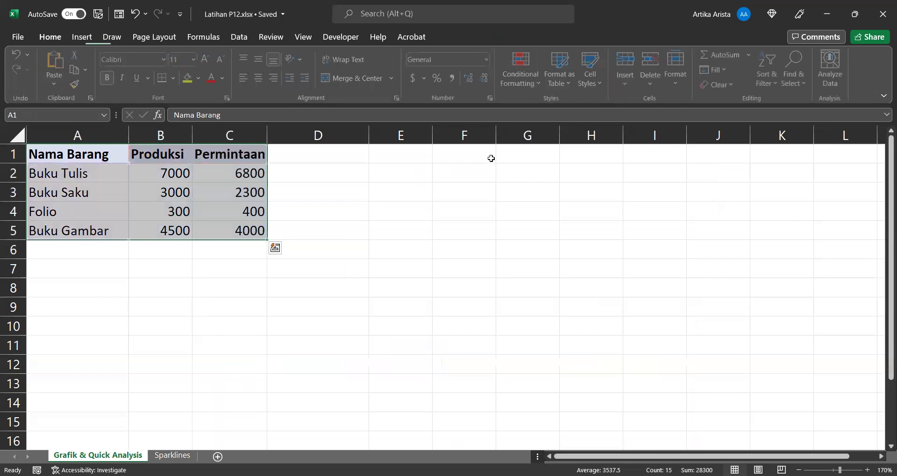
- Insert a 2-D Clustered Column chart from the selected Produksi and Permintaan data
click(84, 36)
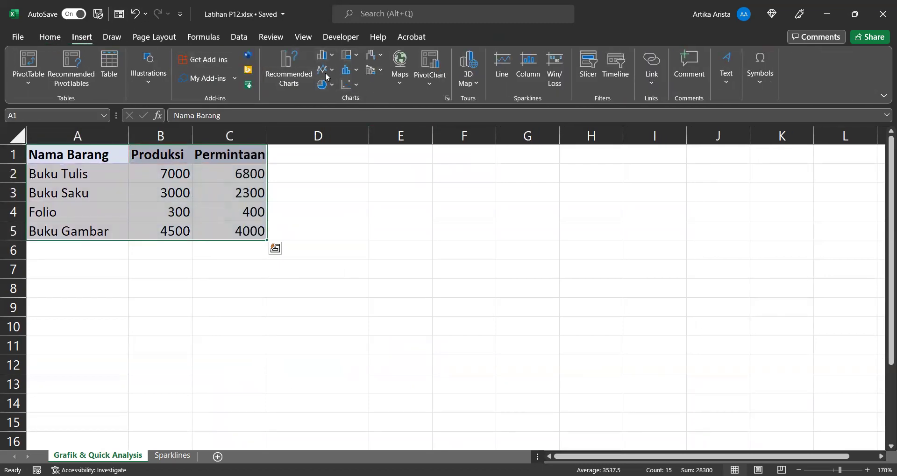
click(325, 56)
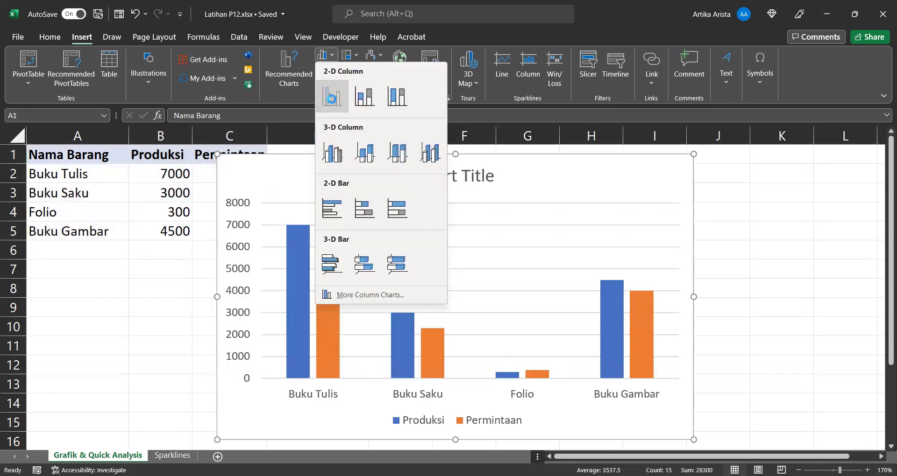
click(332, 99)
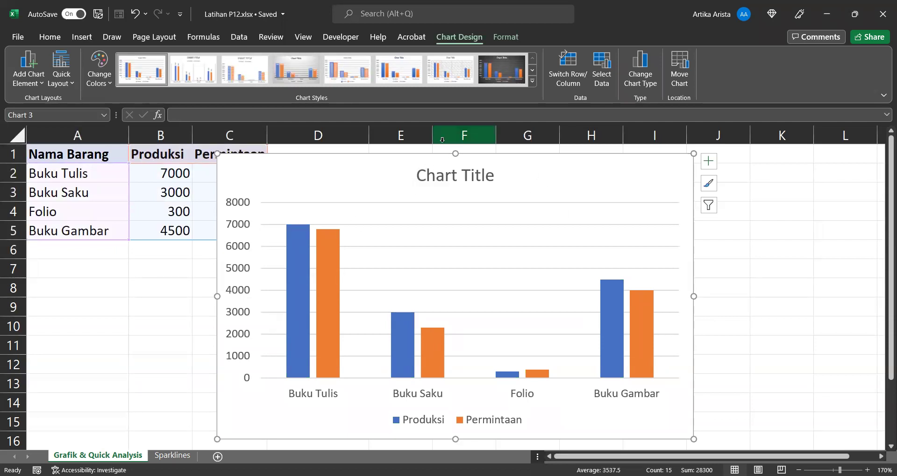
- Replace the chart's placeholder title with "Grafik Produksi dan Permintaan"
click(459, 179)
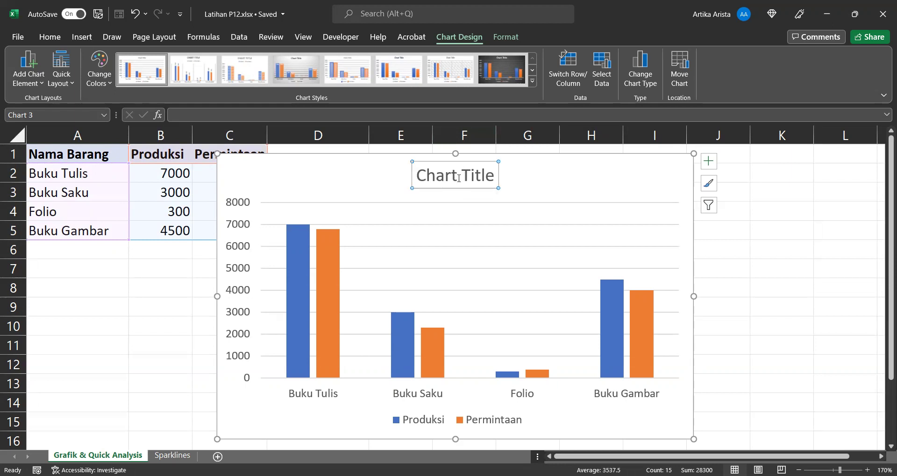
click(460, 176)
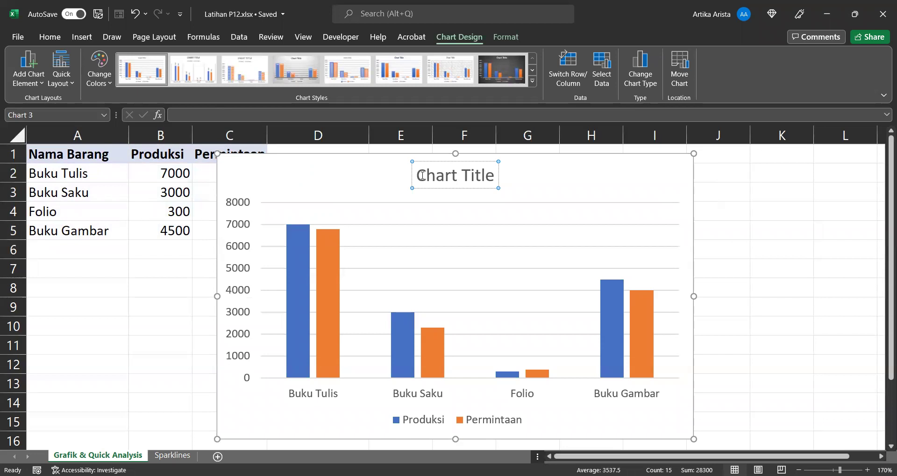
drag(418, 174, 493, 183)
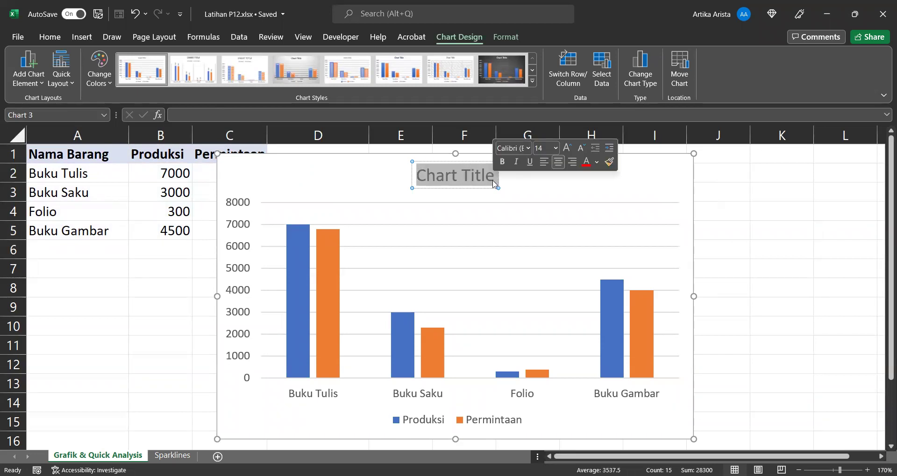
text(Graf)
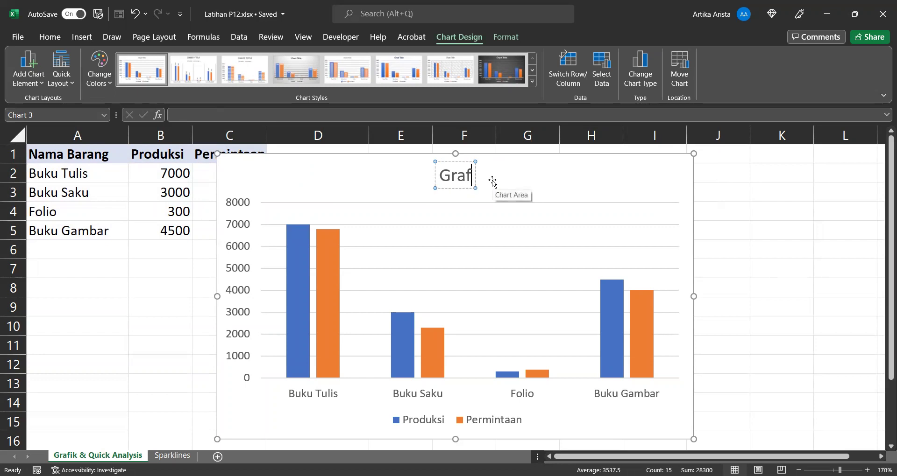
text(ik)
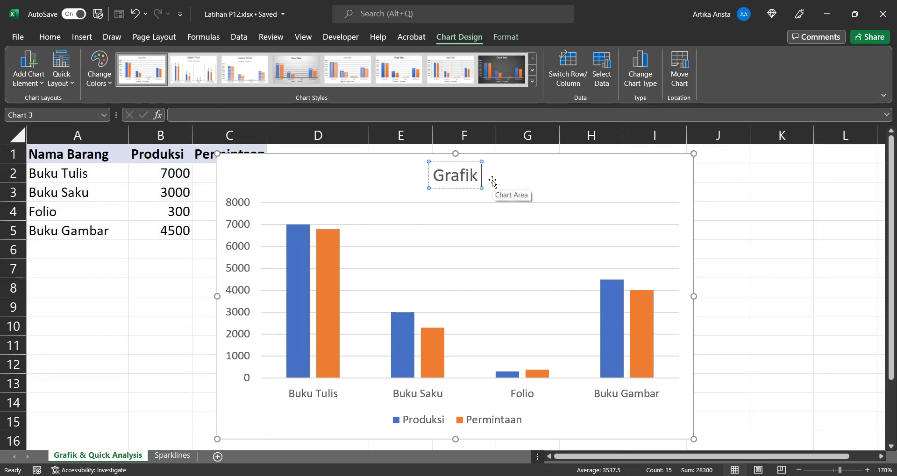
text( Produksi )
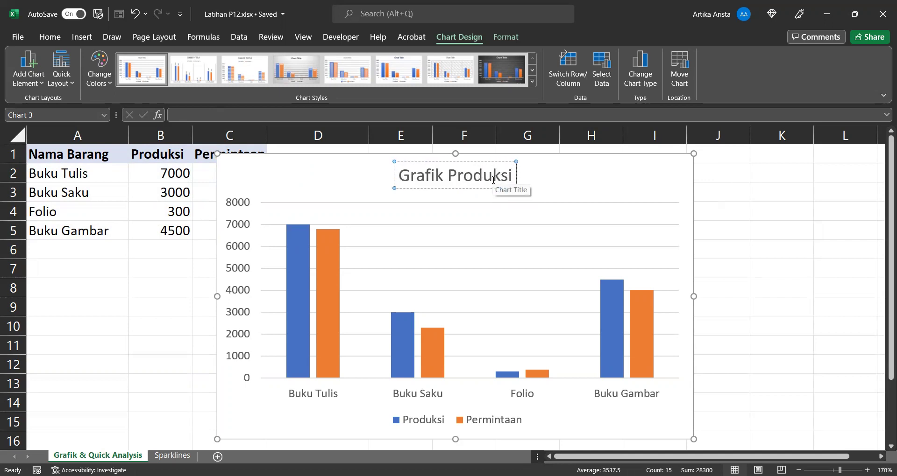
text(dan Permintaan)
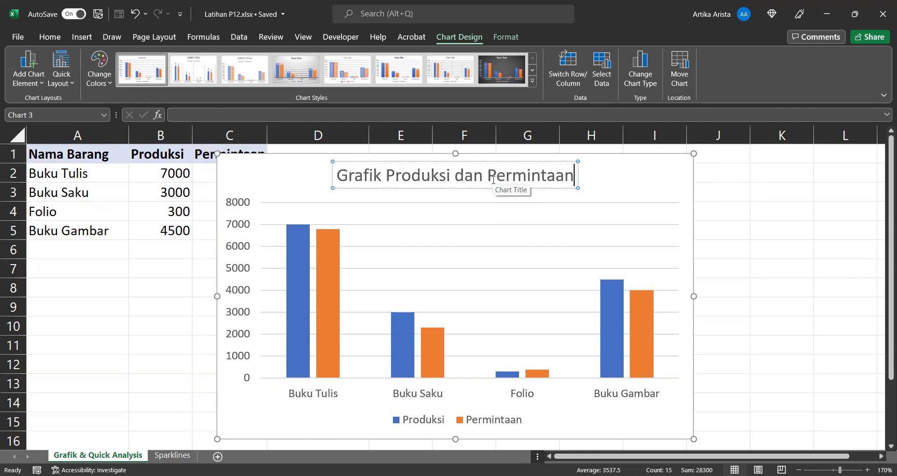
click(619, 153)
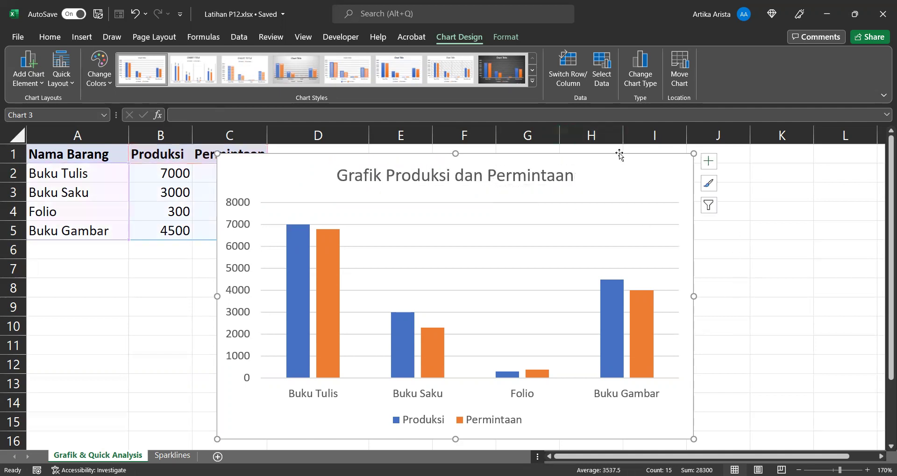
- Check the option for moving the chart, and examine the addable chart elements, including Axes, Axis Titles, Chart Title, Data Labels, and Error Bars
click(678, 83)
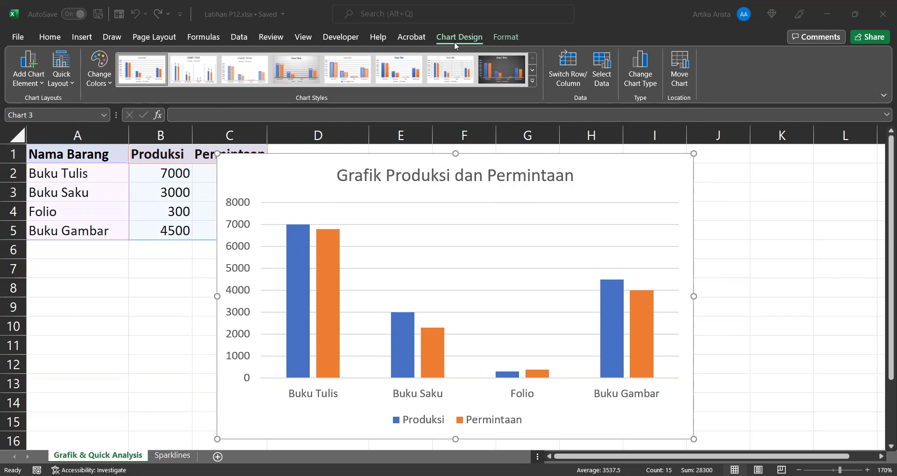
click(40, 84)
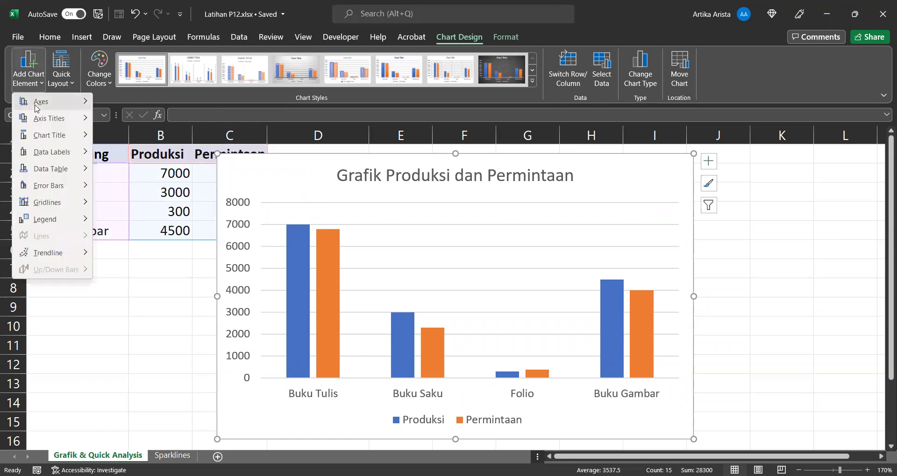
mouse_move(36, 108)
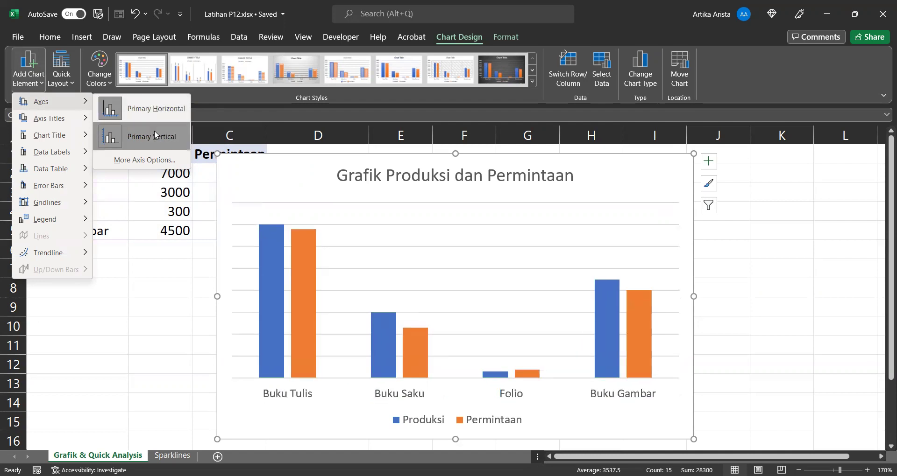
mouse_move(73, 116)
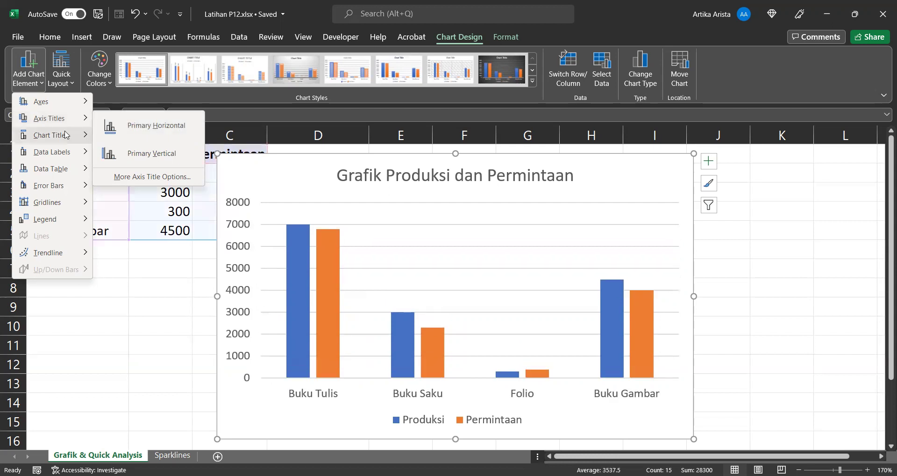
mouse_move(66, 135)
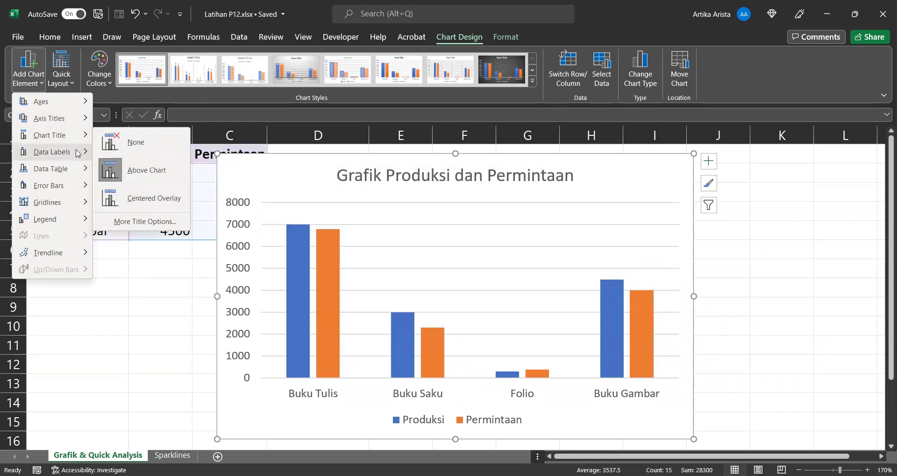
mouse_move(74, 155)
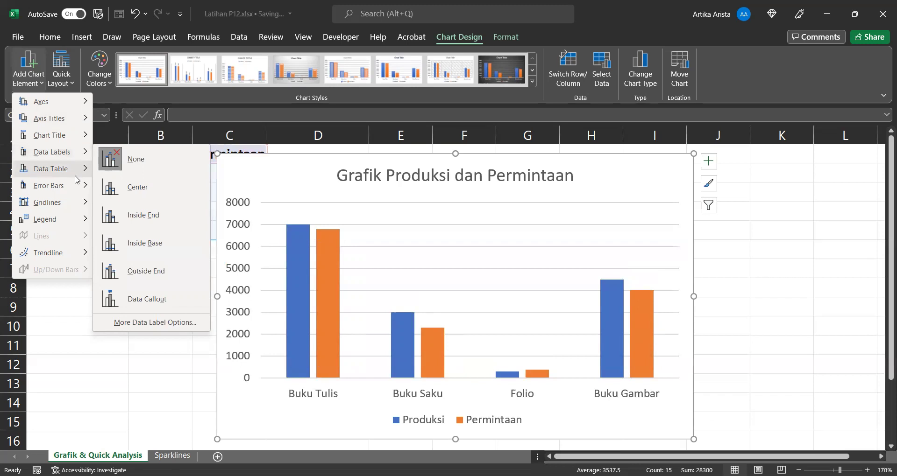
mouse_move(76, 179)
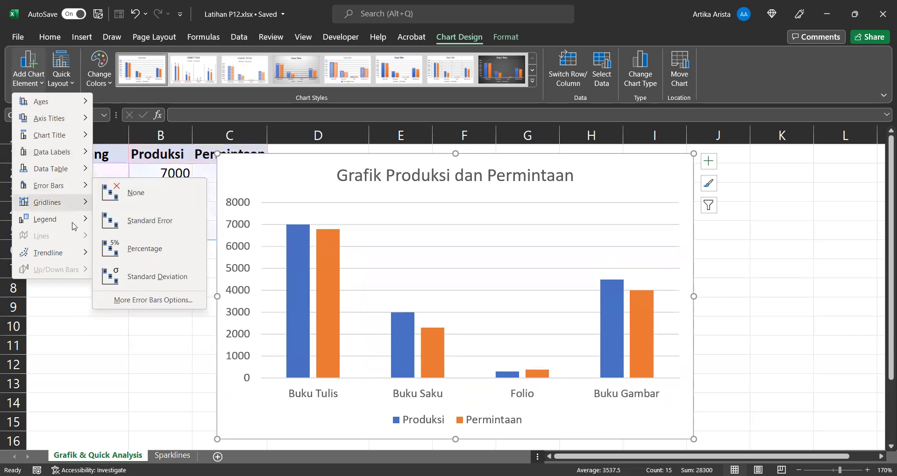
mouse_move(73, 120)
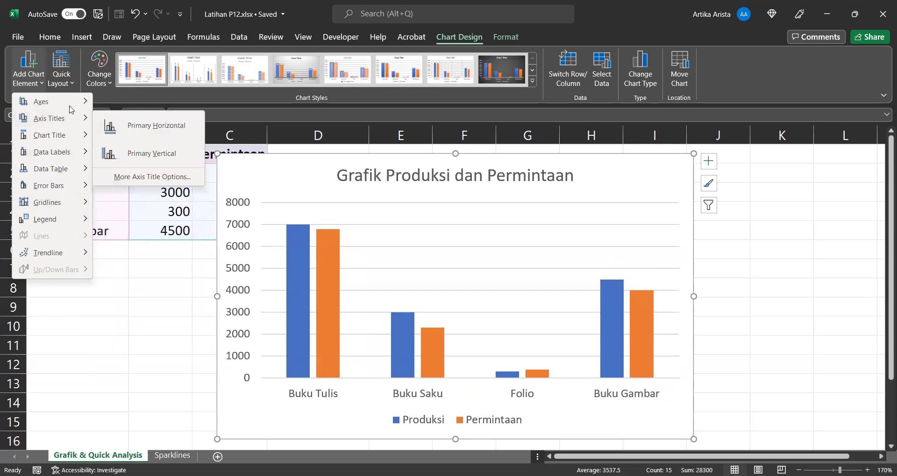
- Preview the quick layouts such as Layout 8, the Colorful and Monochromatic palettes, and the full set of chart styles
click(64, 84)
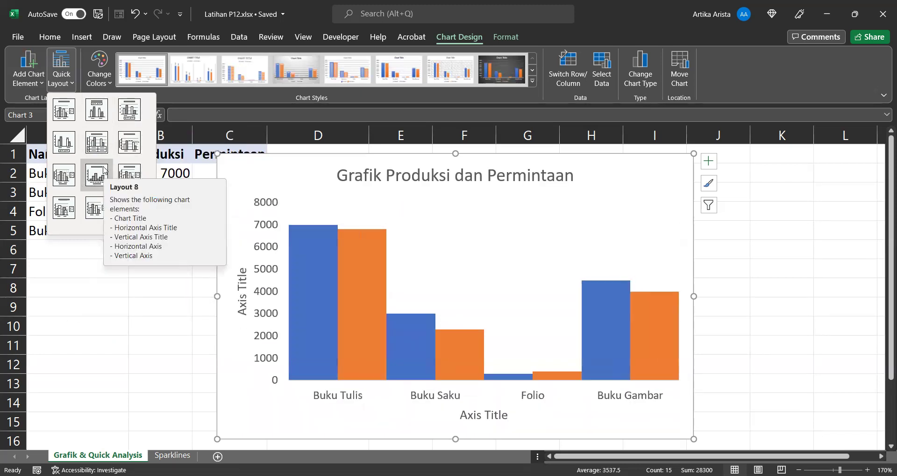
click(98, 81)
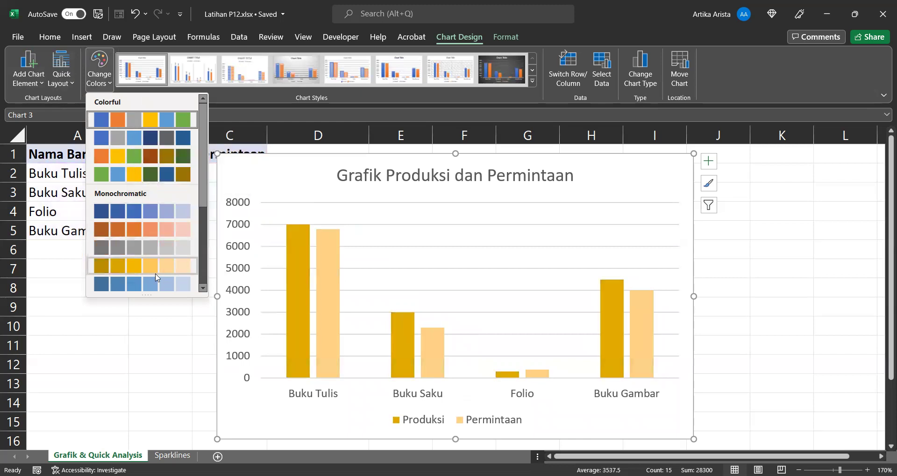
scroll(190, 250, down, 5)
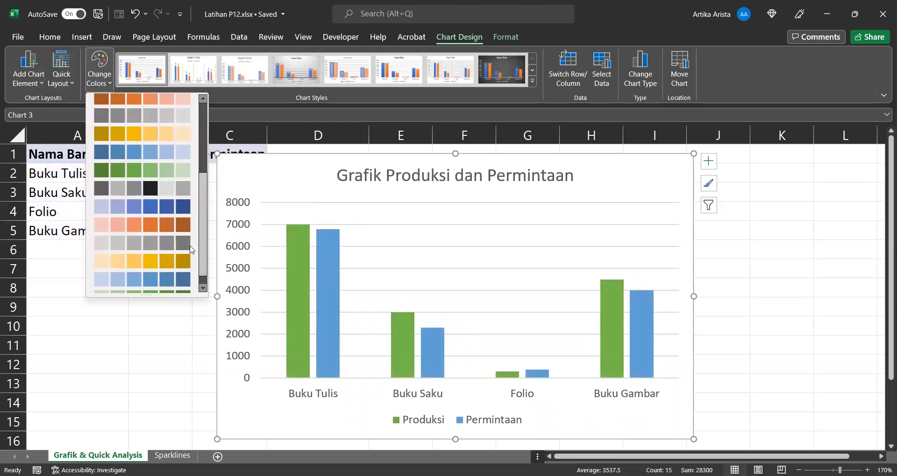
drag(200, 176, 200, 108)
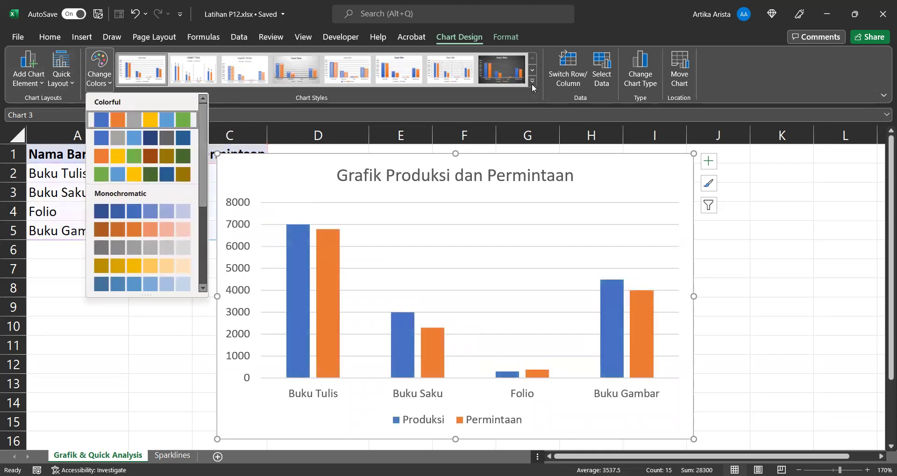
click(531, 83)
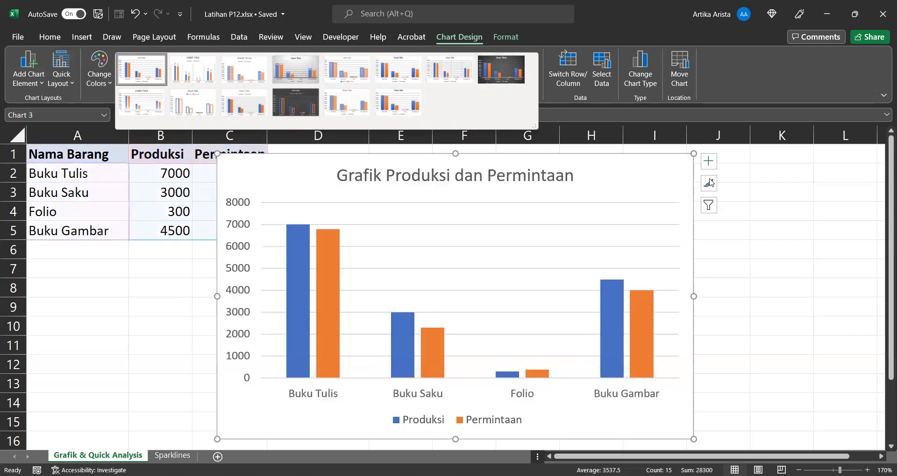
- Try adding data labels with different positions and axis titles to the column chart, and remove both elements again
click(709, 162)
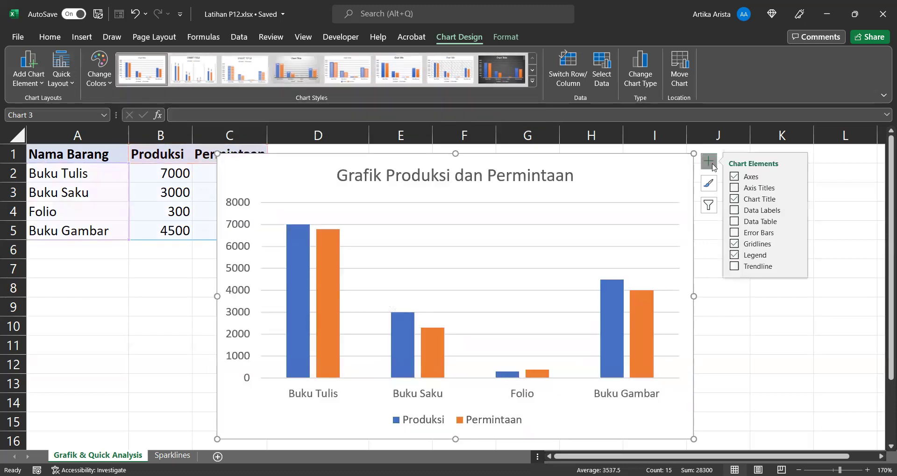
click(36, 83)
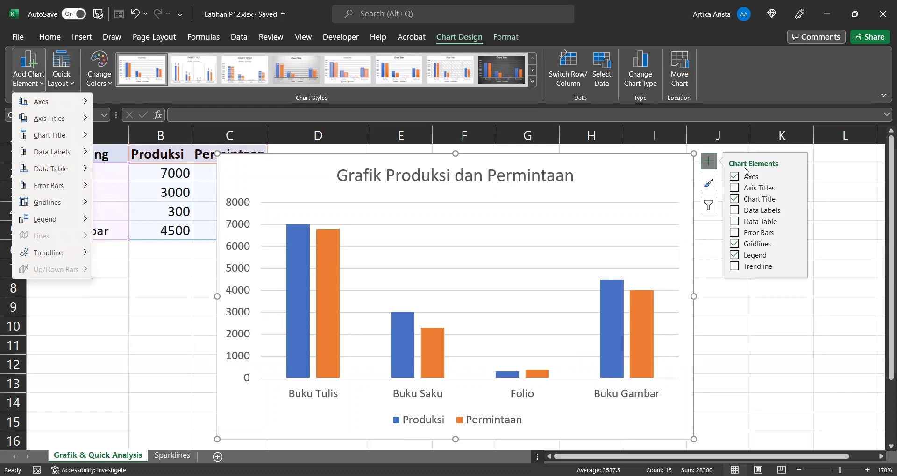
click(734, 210)
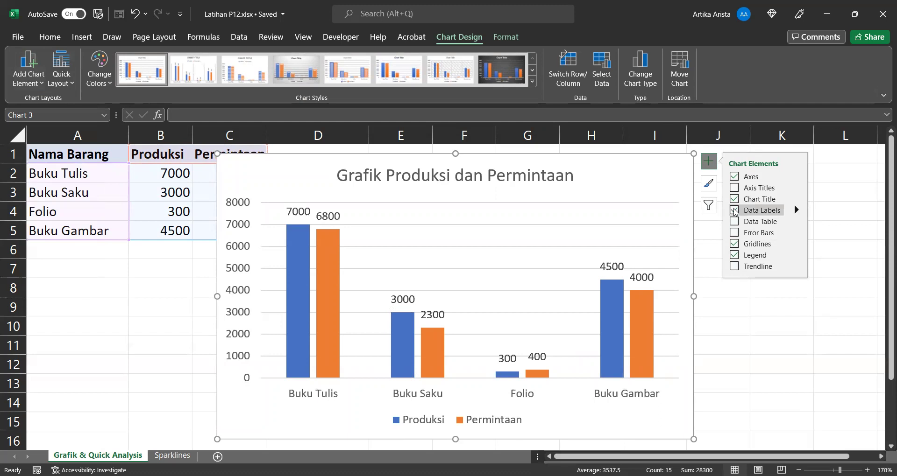
click(796, 210)
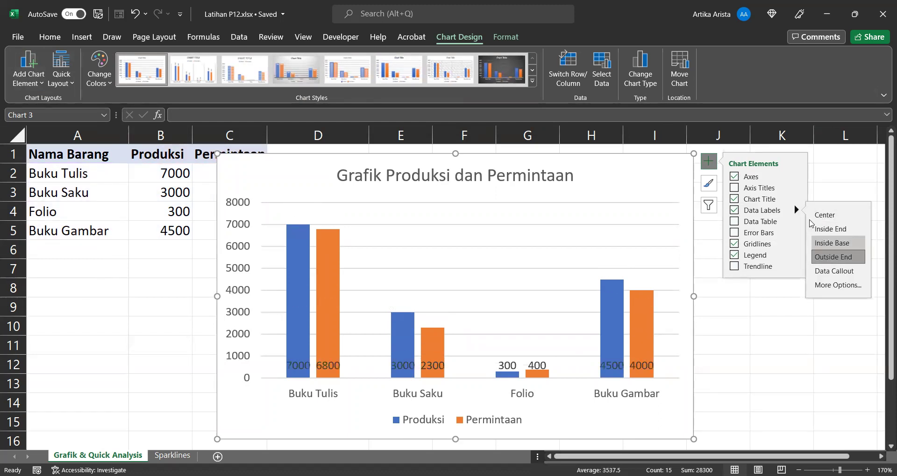
click(734, 211)
click(734, 188)
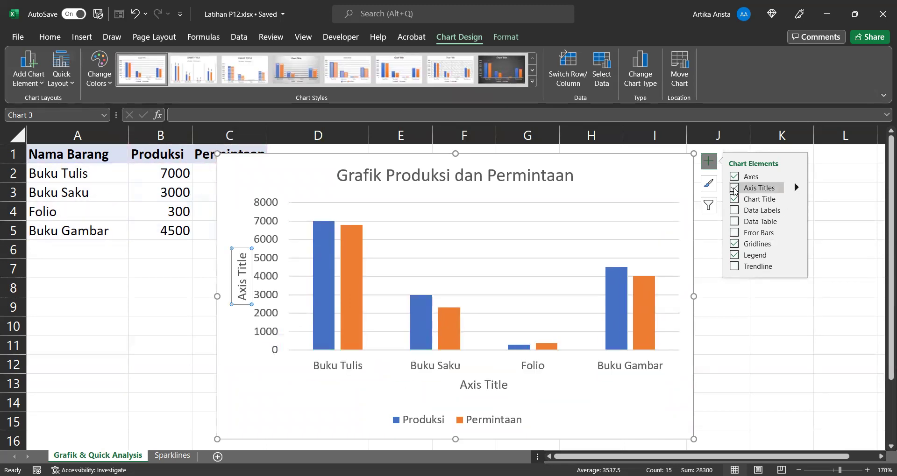
click(735, 188)
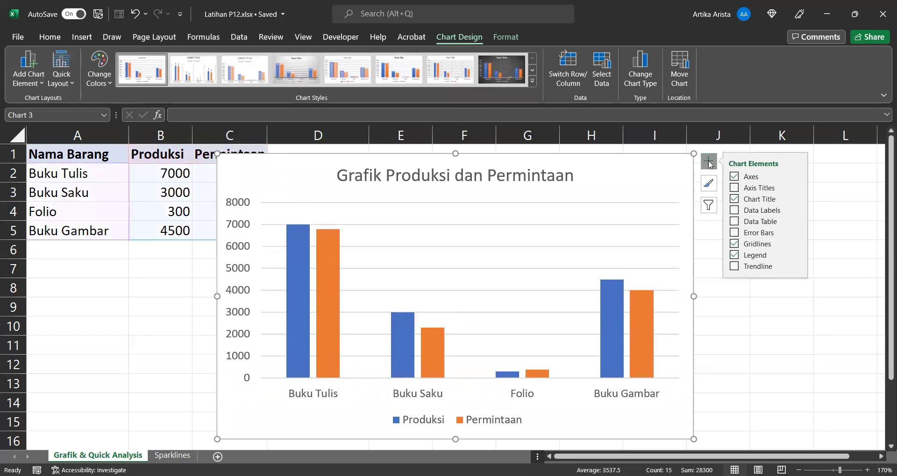
- Browse the style thumbnails and color palettes offered beside the chart
click(709, 184)
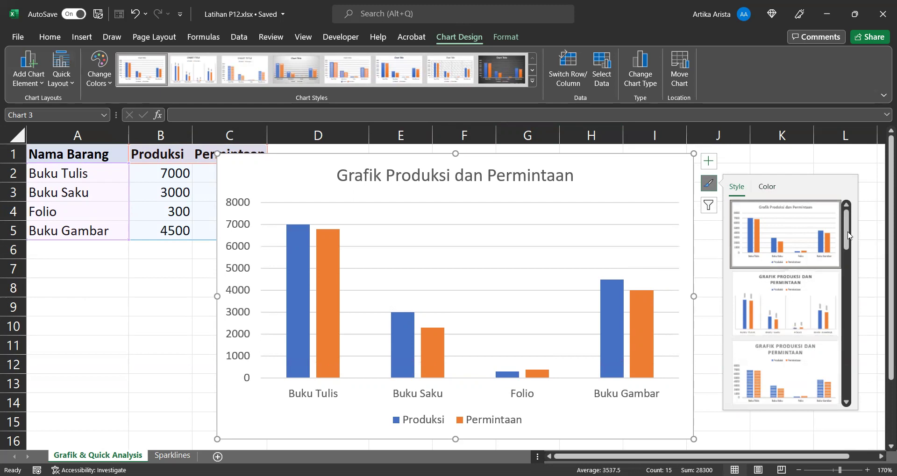
scroll(846, 238, down, 1)
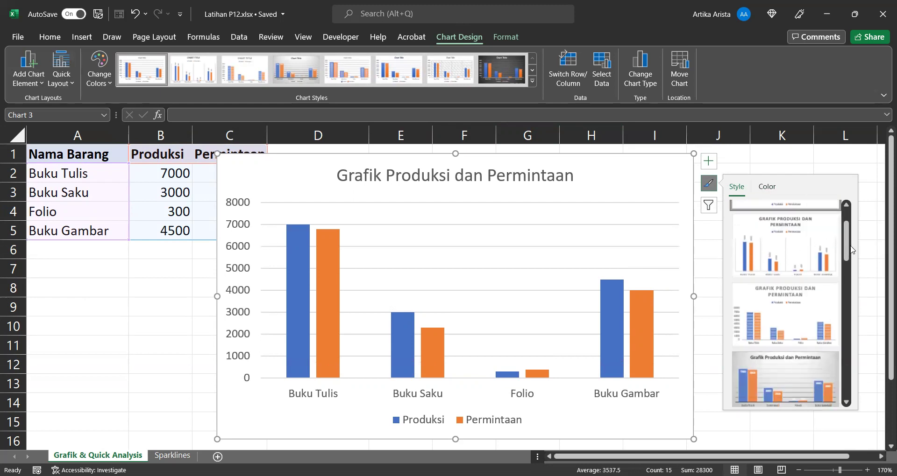
drag(851, 248, 853, 400)
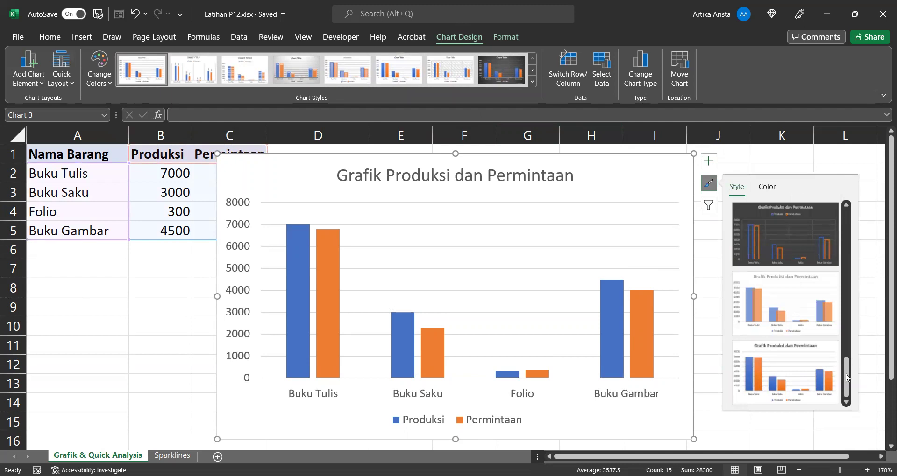
scroll(817, 327, up, 3)
click(768, 187)
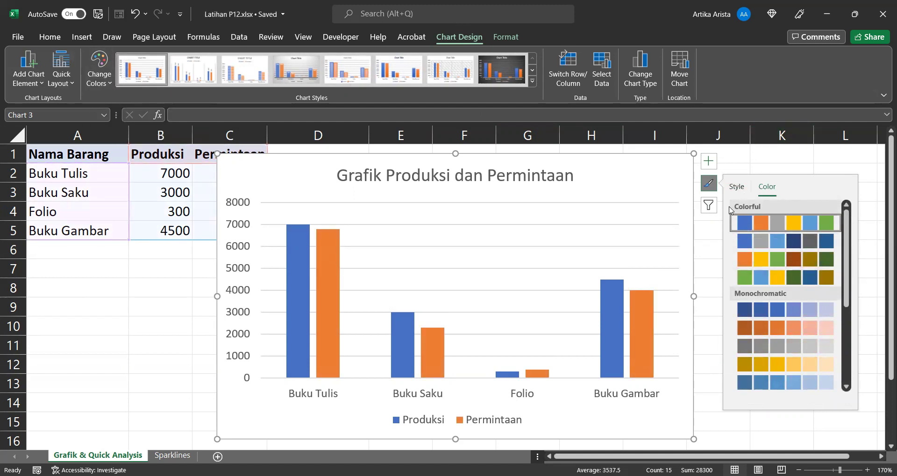
- Try excluding the Produksi and Permintaan series in the chart filter, restore both, and review the series and category names
click(708, 207)
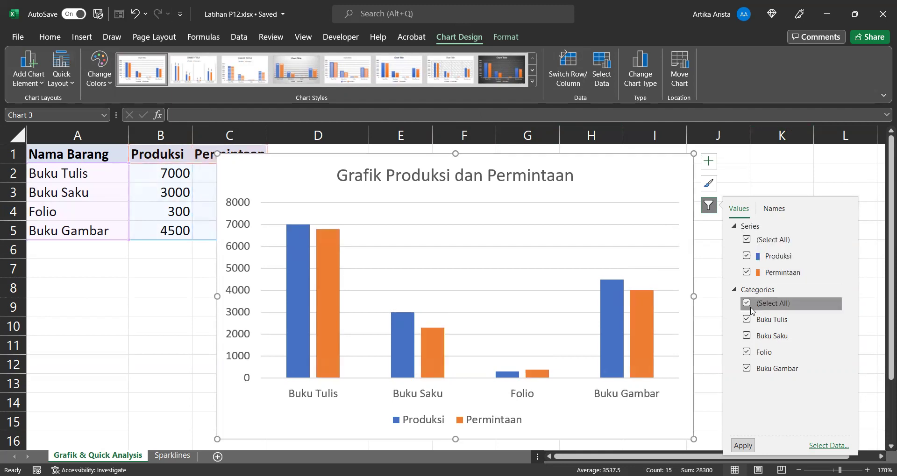
click(746, 257)
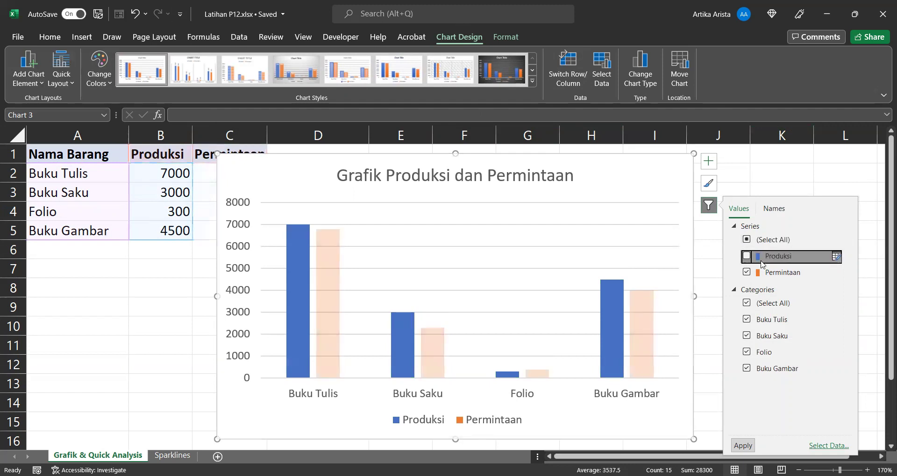
click(746, 256)
click(746, 274)
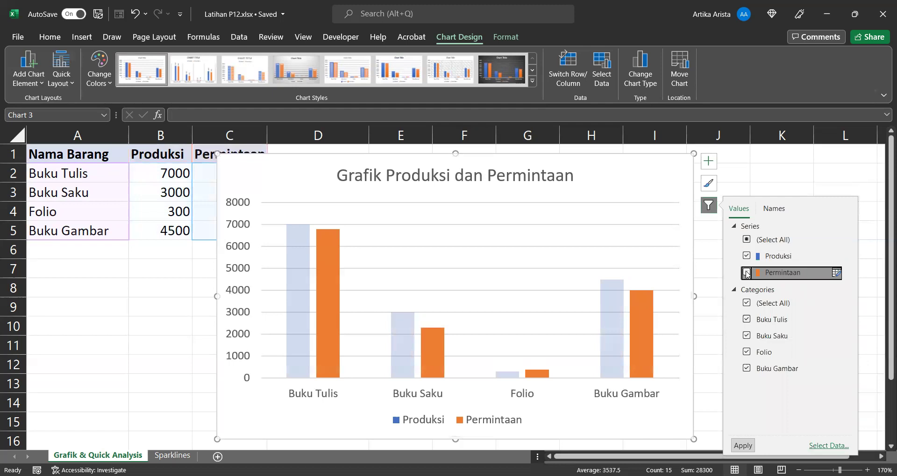
click(746, 273)
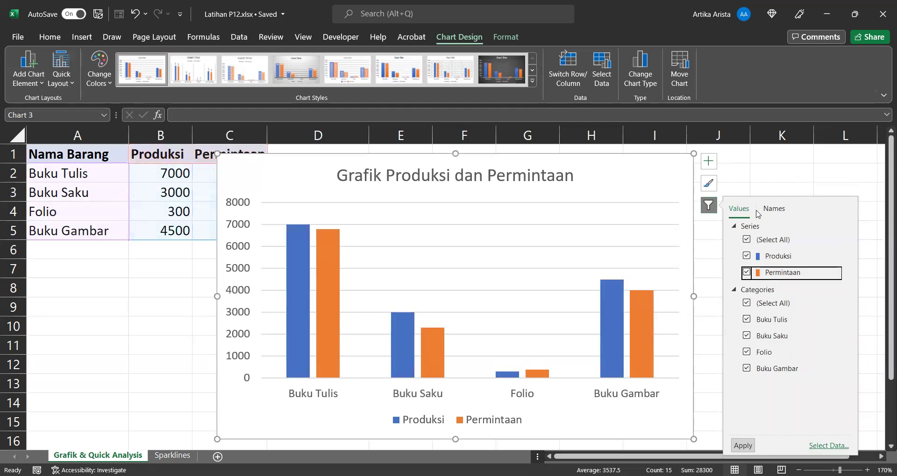
click(771, 210)
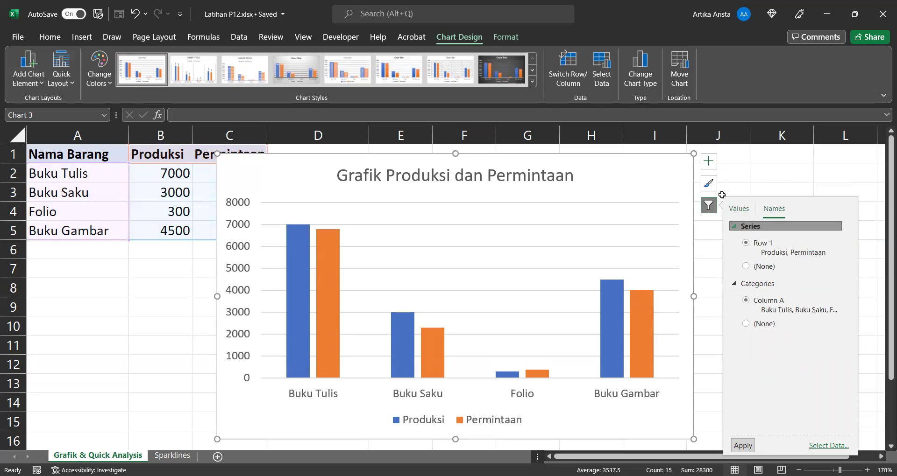
click(644, 169)
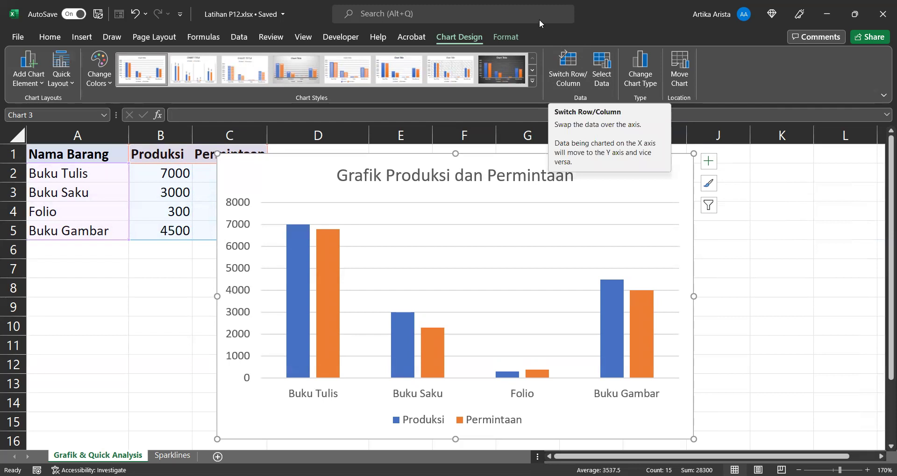
- Try swapping the chart's rows and columns twice, returning each time to the grouping by product
click(567, 72)
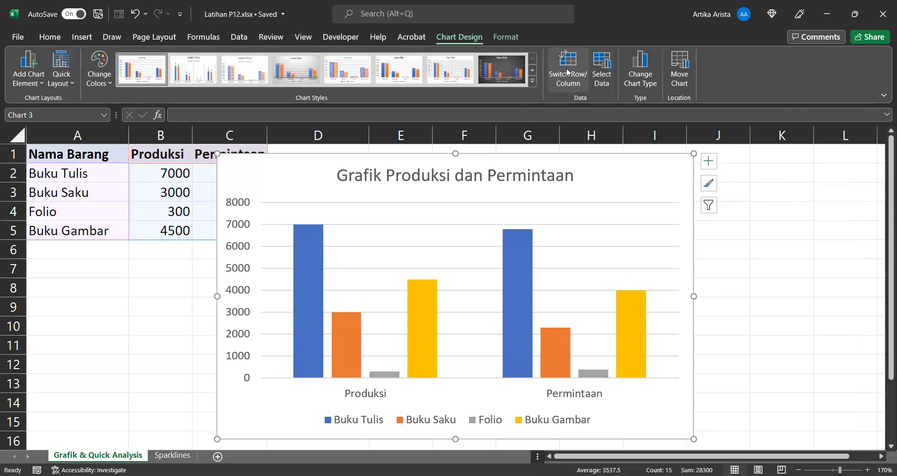
click(567, 71)
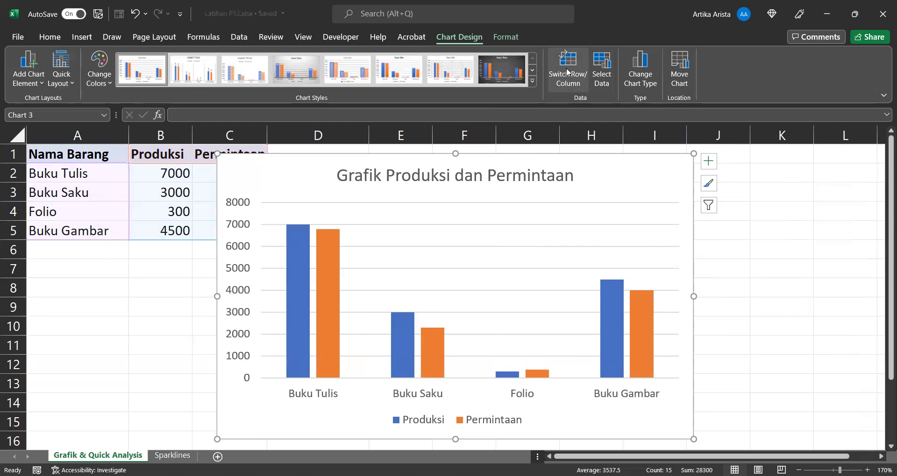
click(566, 71)
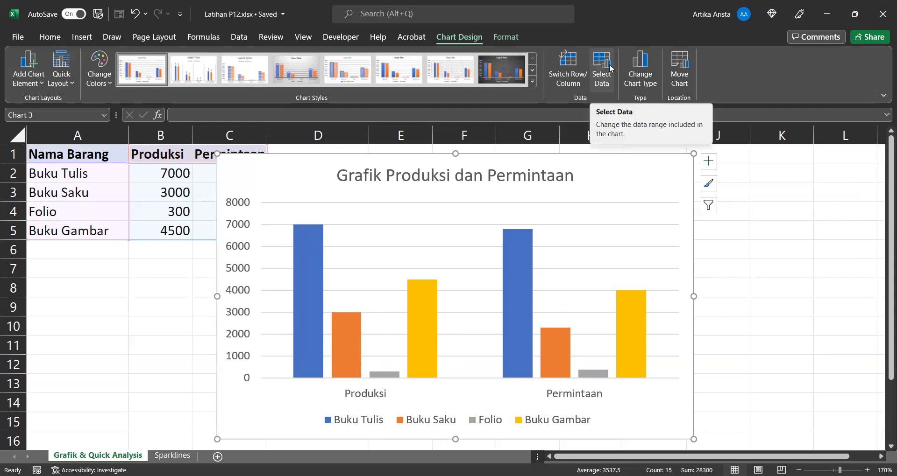
click(569, 74)
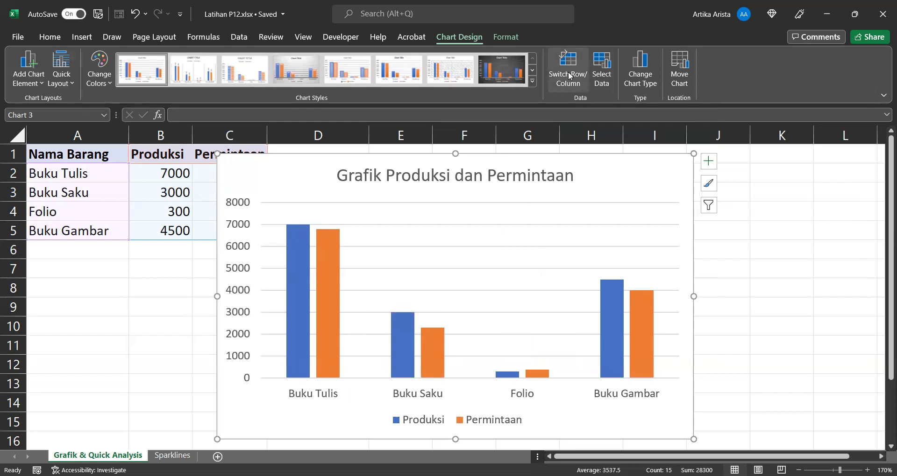
- Try swapping the rows and columns in the chart's data source settings, and swap them back
click(601, 70)
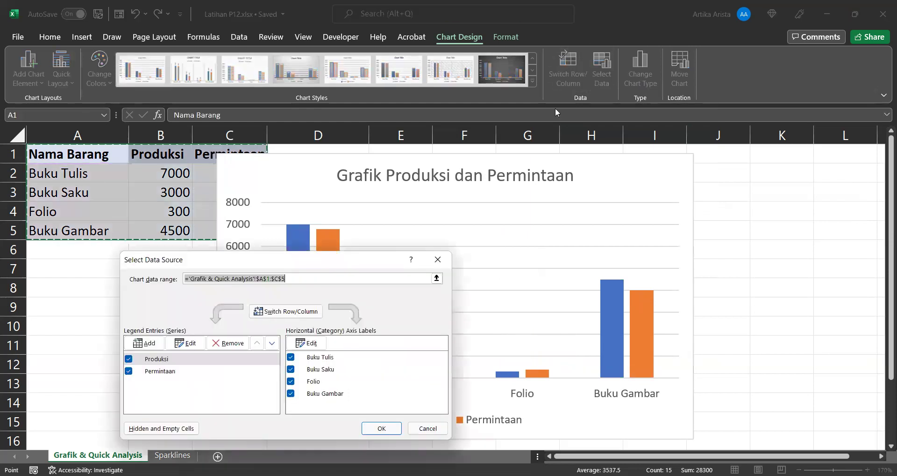
click(277, 312)
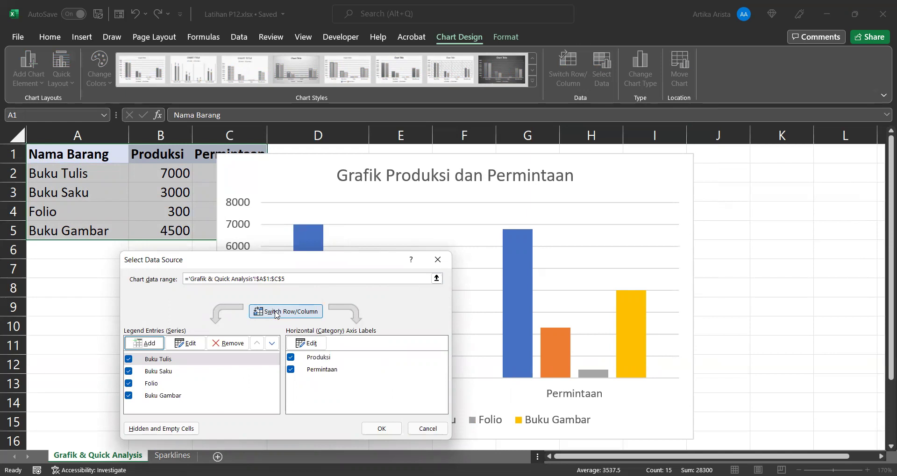
click(276, 313)
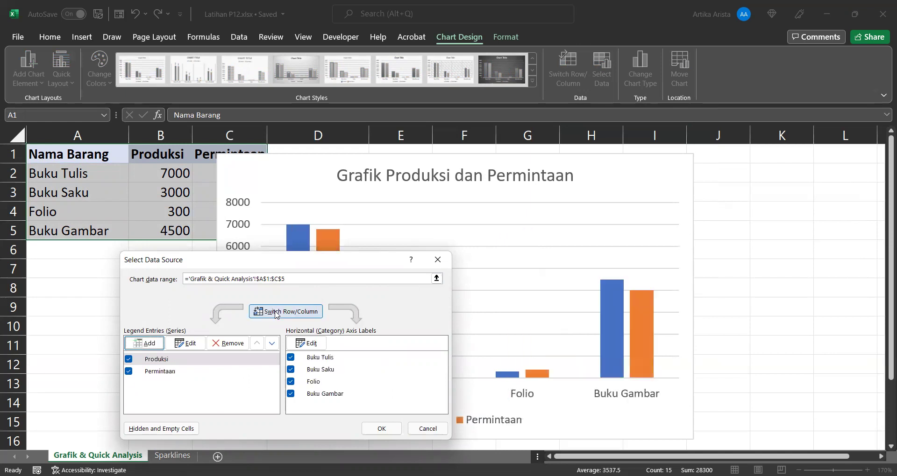
click(437, 261)
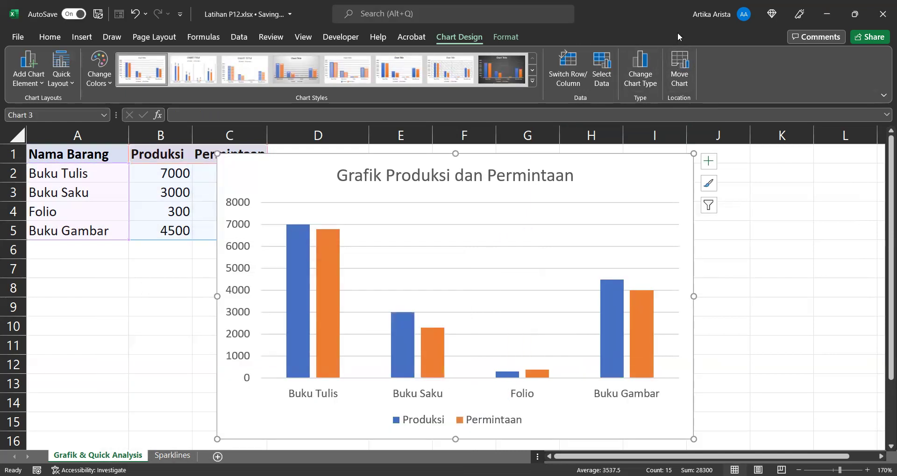
- Change the chart type to Line, and switch it to Line with Markers
click(645, 67)
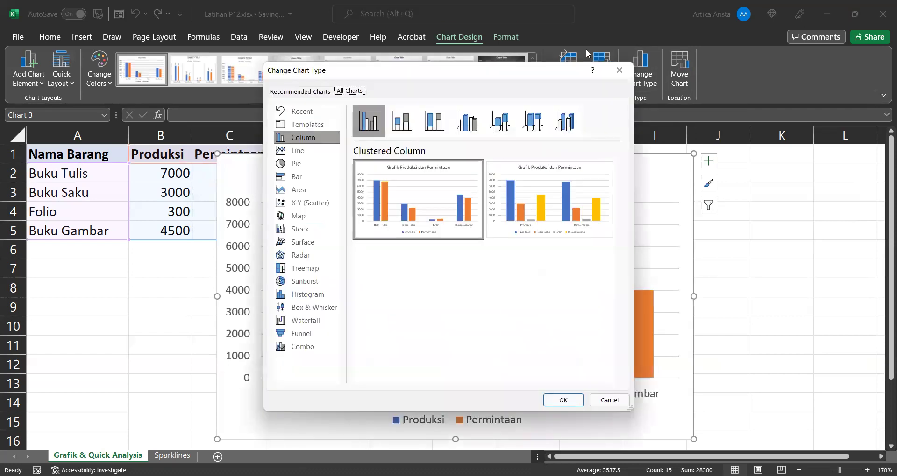
mouse_move(433, 207)
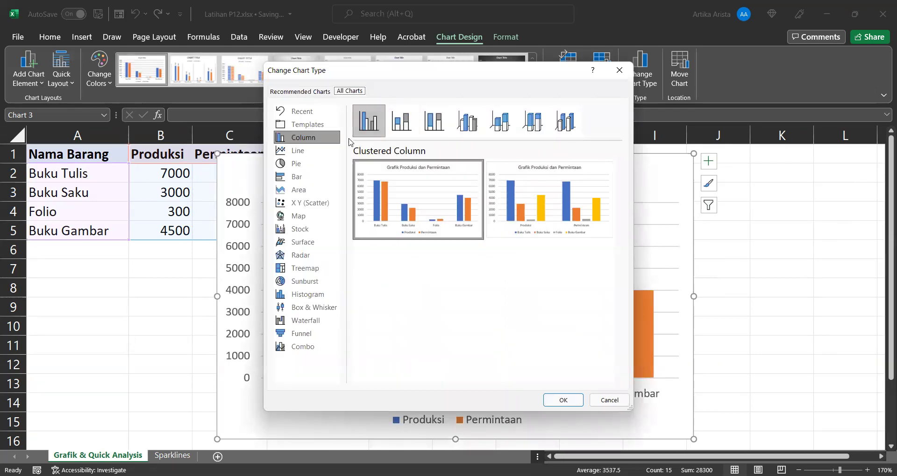
click(323, 150)
mouse_move(410, 212)
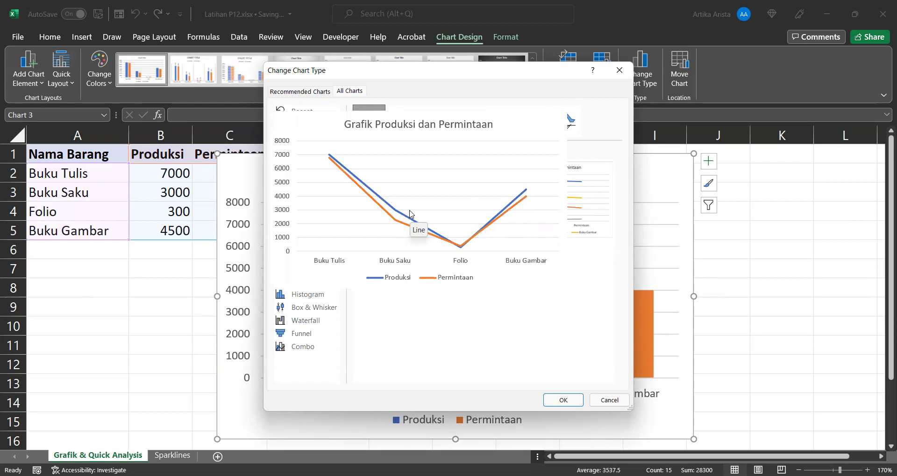
click(563, 400)
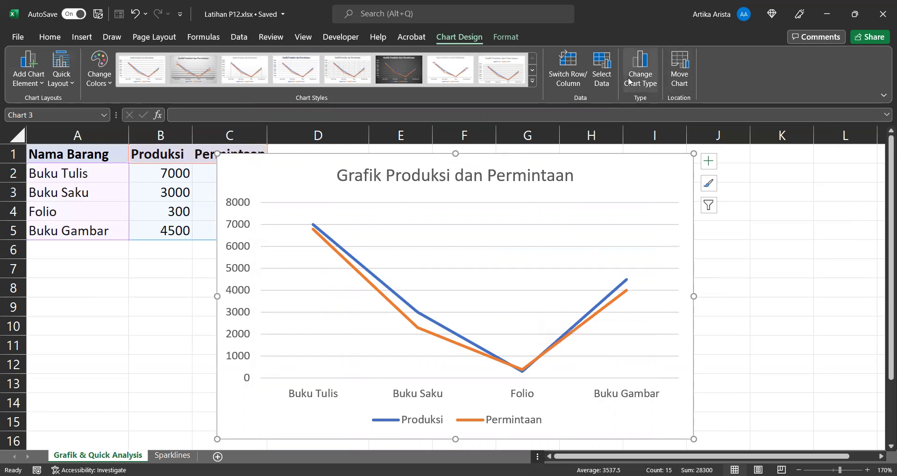
click(467, 121)
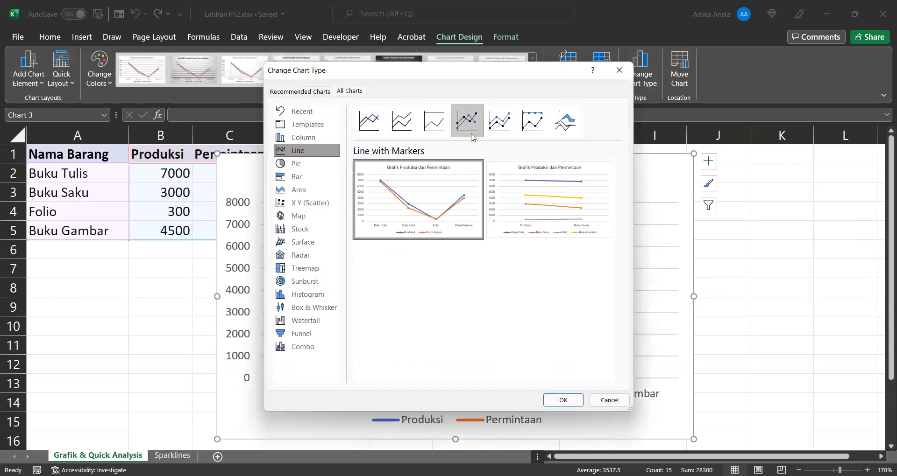
click(559, 401)
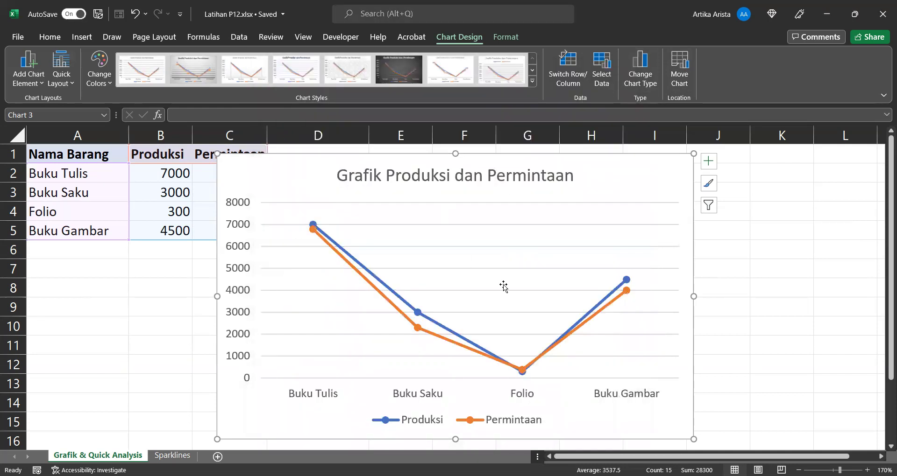
- Preview the Pie and Clustered Column chart types without applying either one
click(641, 70)
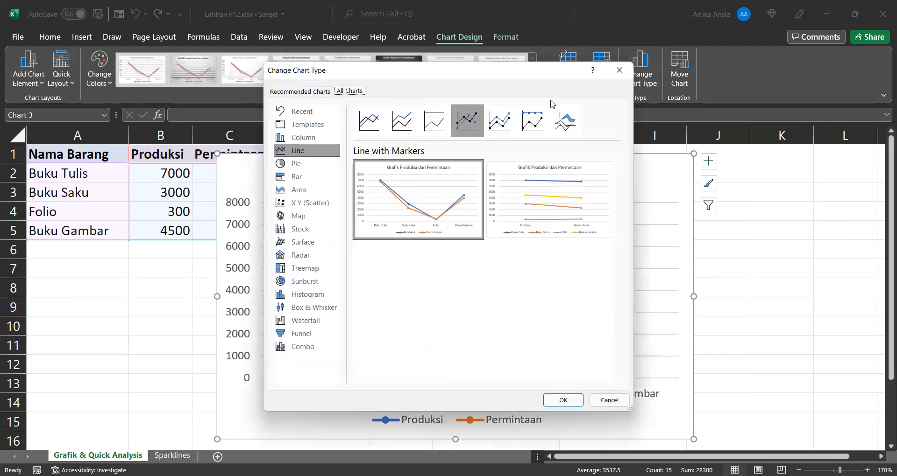
click(314, 164)
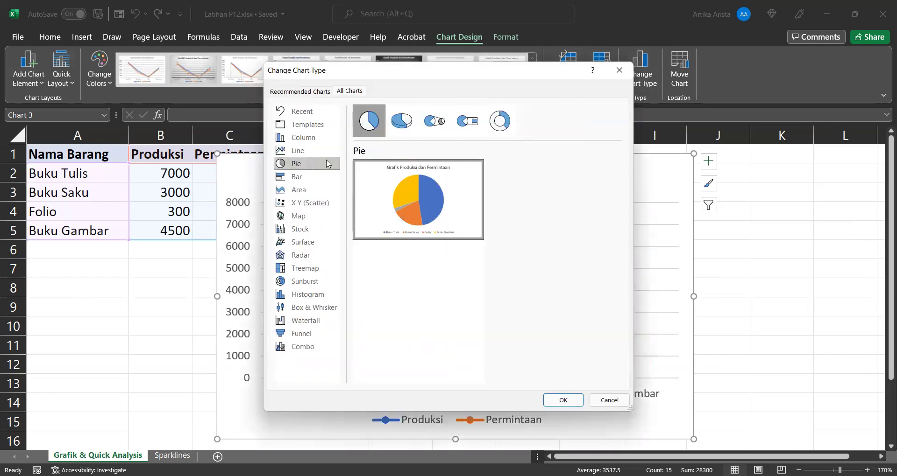
click(306, 137)
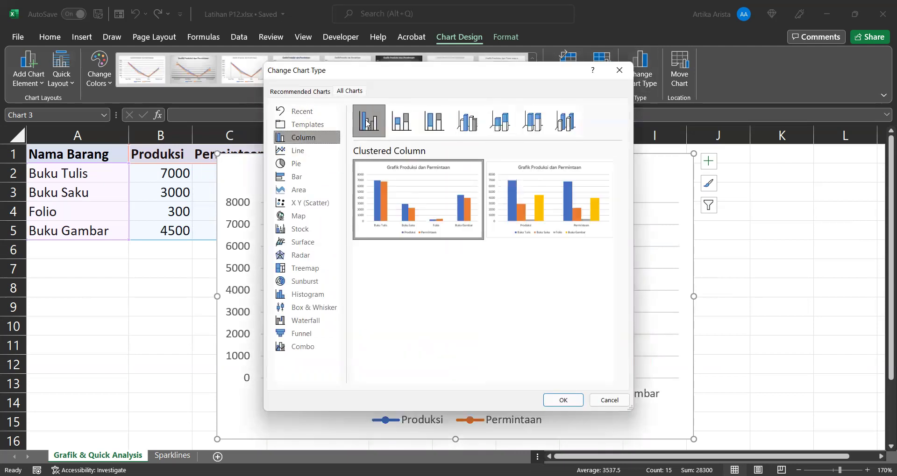
click(625, 73)
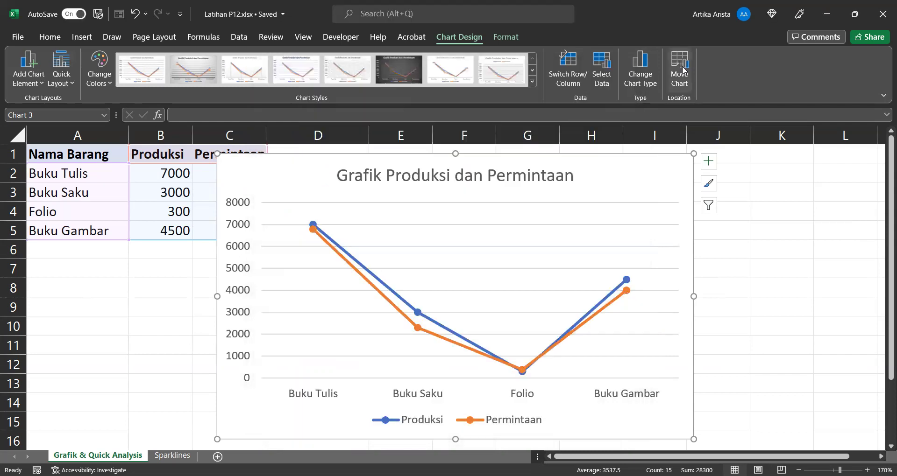
- Move the chart to a new sheet named Chart1, and view that sheet alongside the data sheet
click(679, 70)
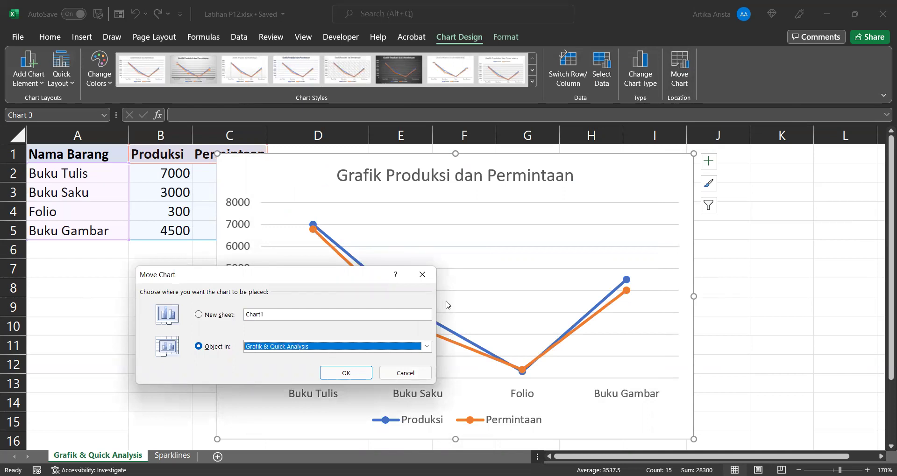
click(226, 316)
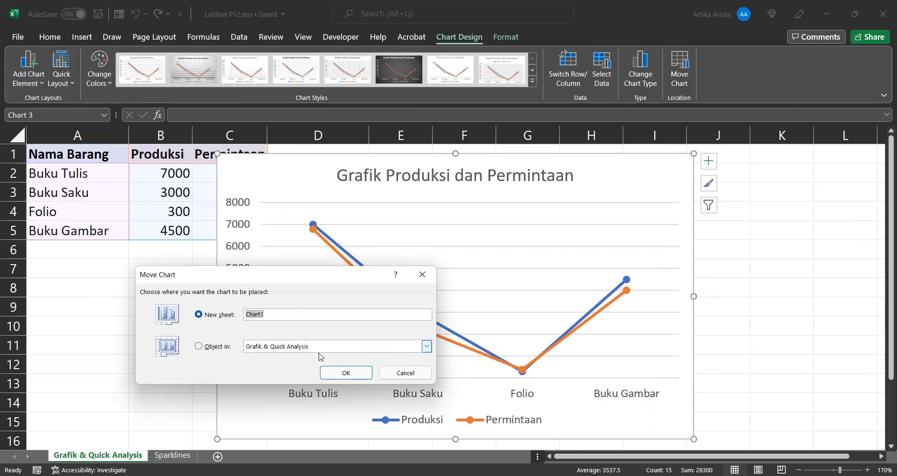
click(355, 372)
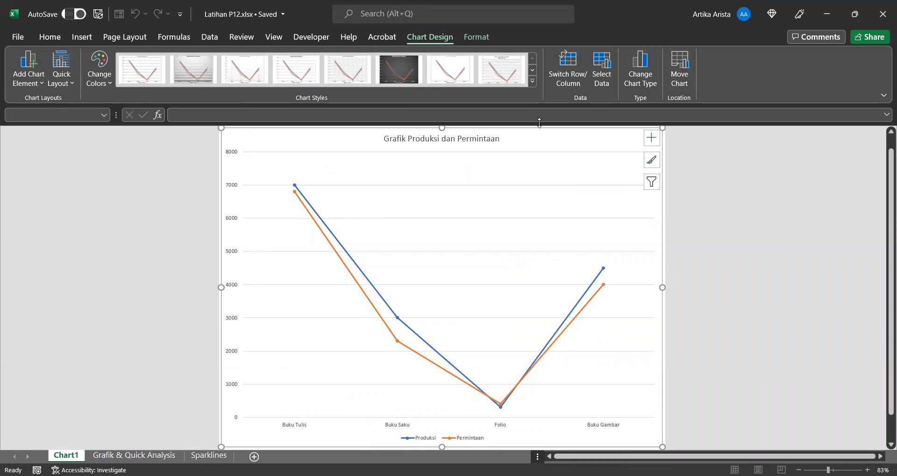
key(ctrl+Page_Down)
click(68, 455)
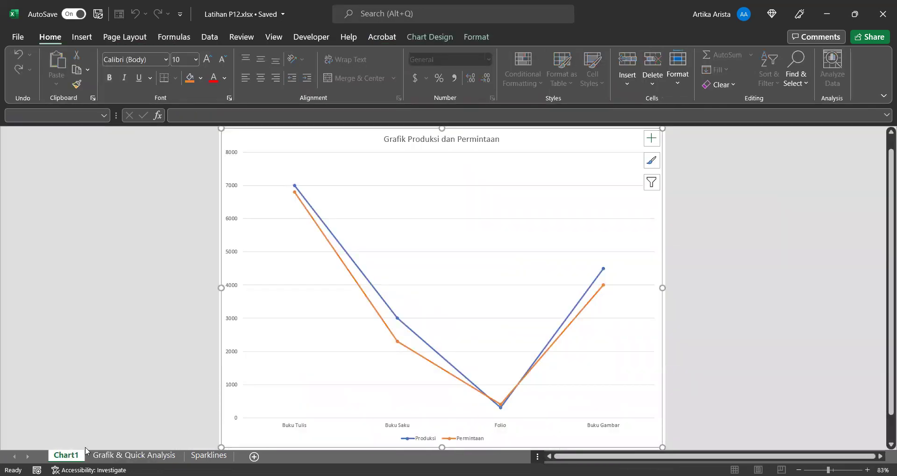
- Move the chart from its own sheet back into the Grafik & Quick Analysis sheet as an object
click(480, 37)
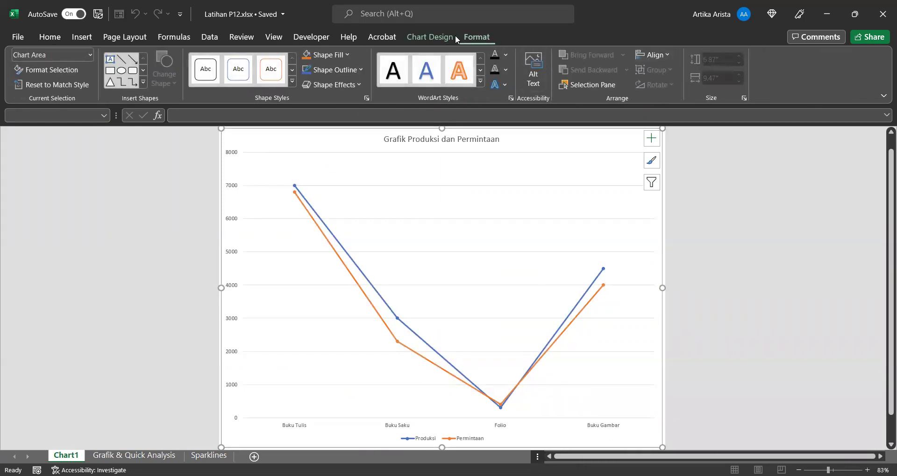
click(434, 36)
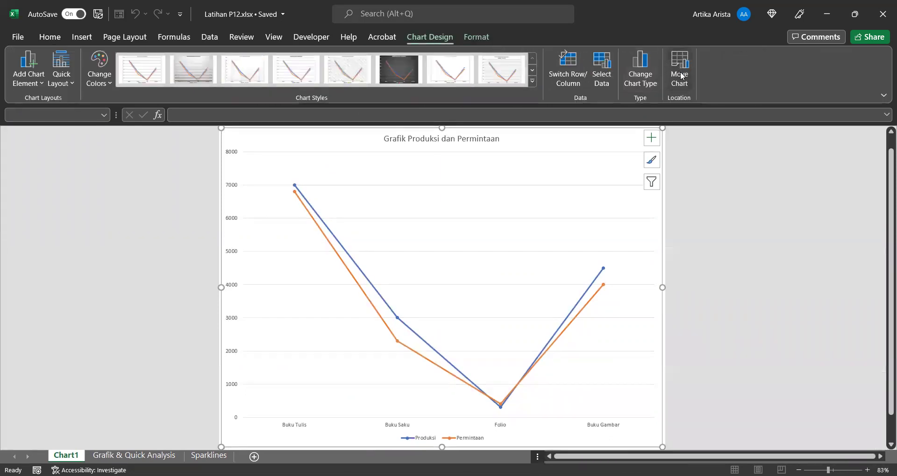
click(680, 75)
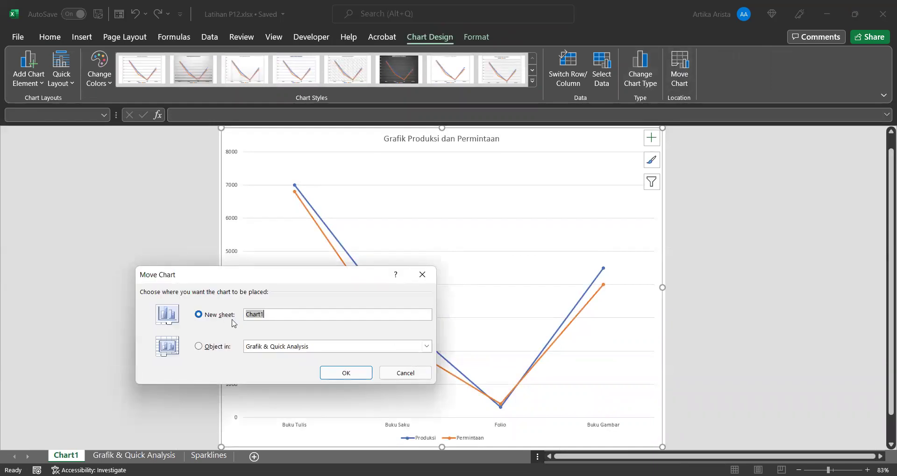
click(229, 348)
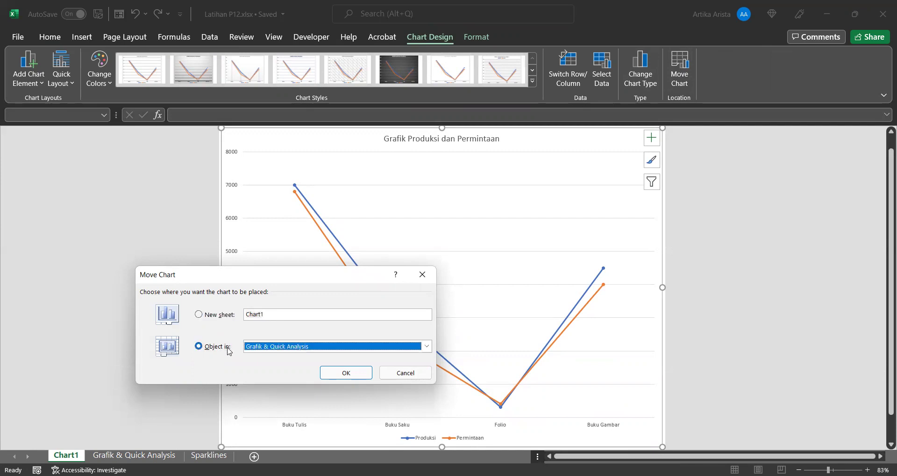
click(427, 346)
click(396, 358)
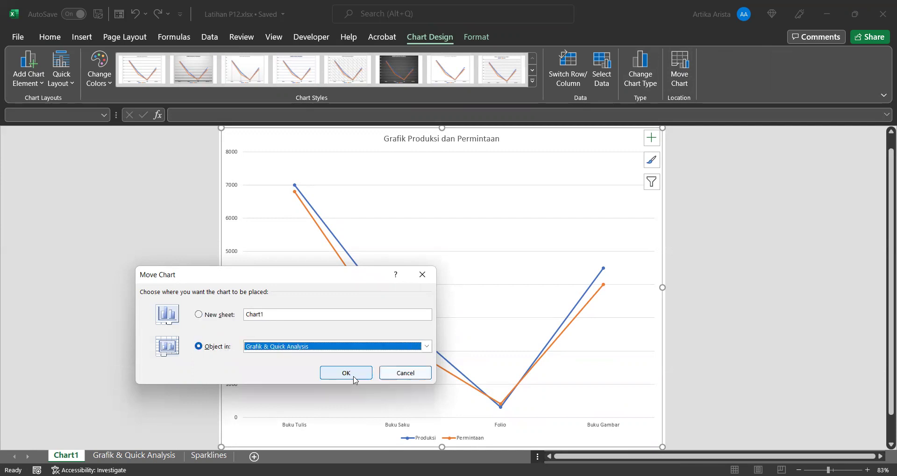
click(355, 380)
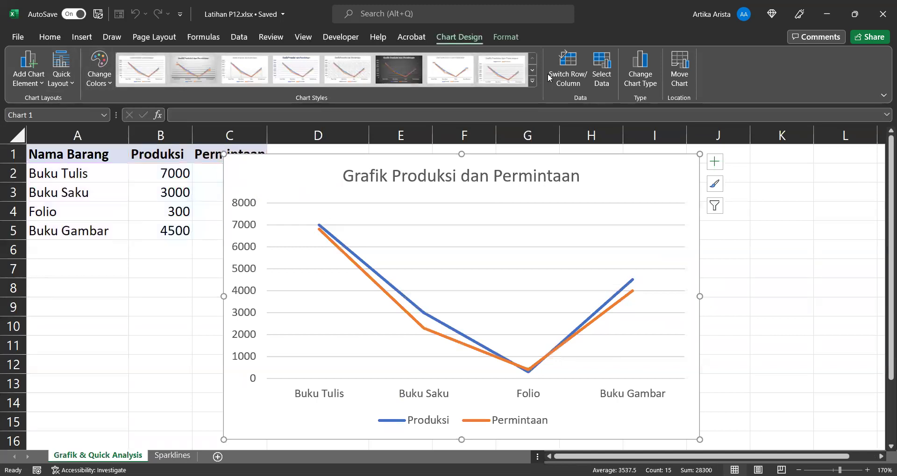
- Change the chart type to Clustered Column, and move the chart so it no longer covers the Permintaan data
click(636, 70)
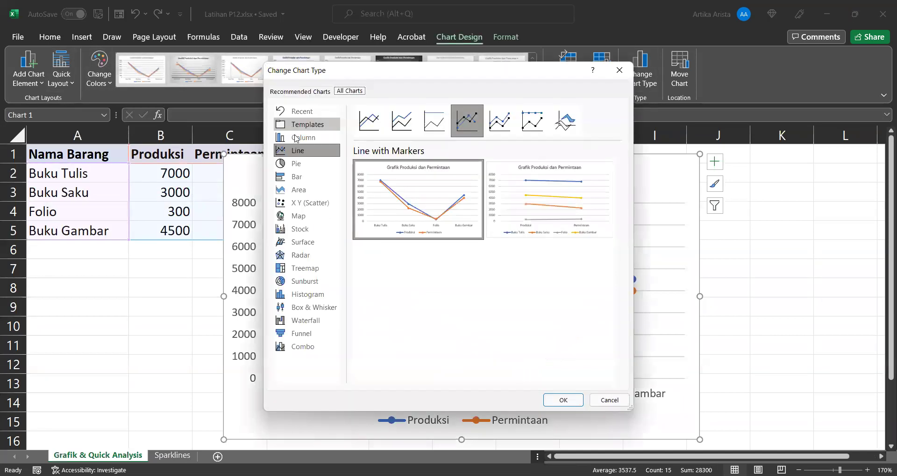
click(303, 137)
click(563, 403)
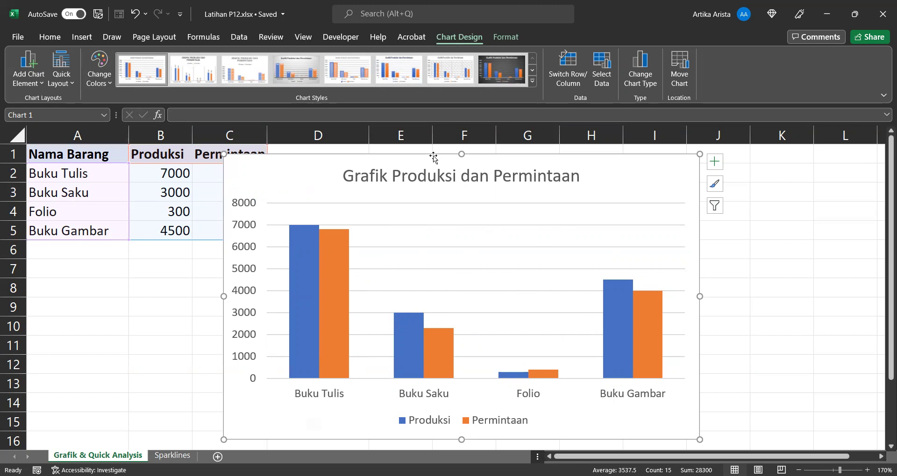
drag(433, 157, 568, 164)
click(252, 335)
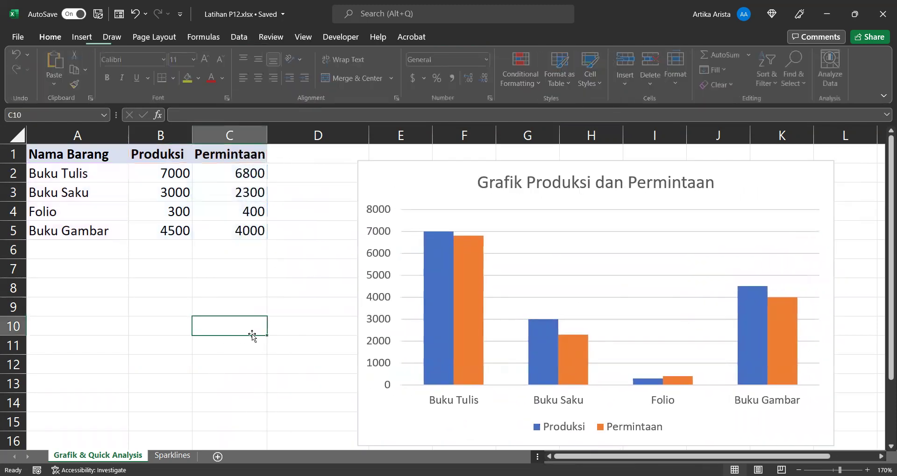
click(311, 284)
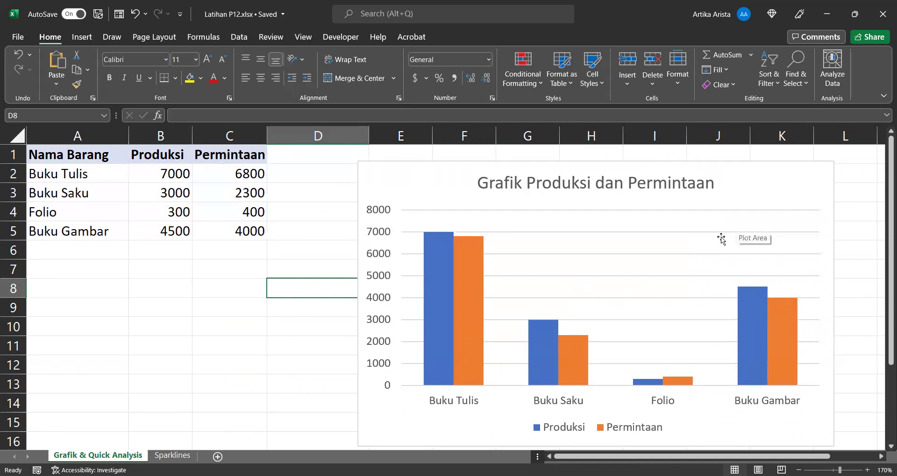
- Browse the Quick Analysis formatting, chart, total and table options for A1:C5, and insert Line sparklines in D2:D5
drag(37, 155, 252, 235)
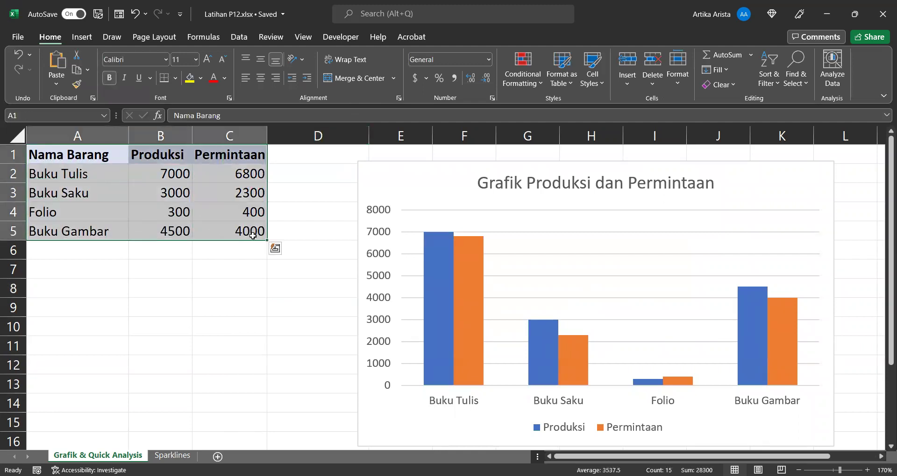
click(275, 248)
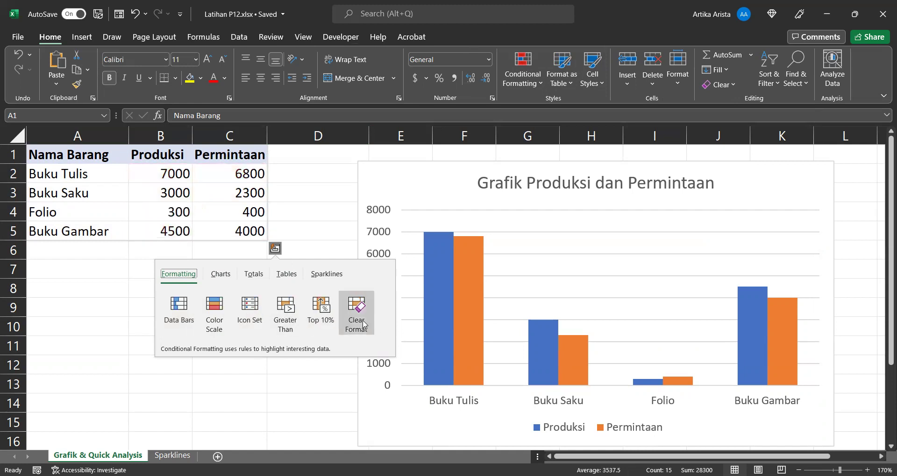
click(219, 273)
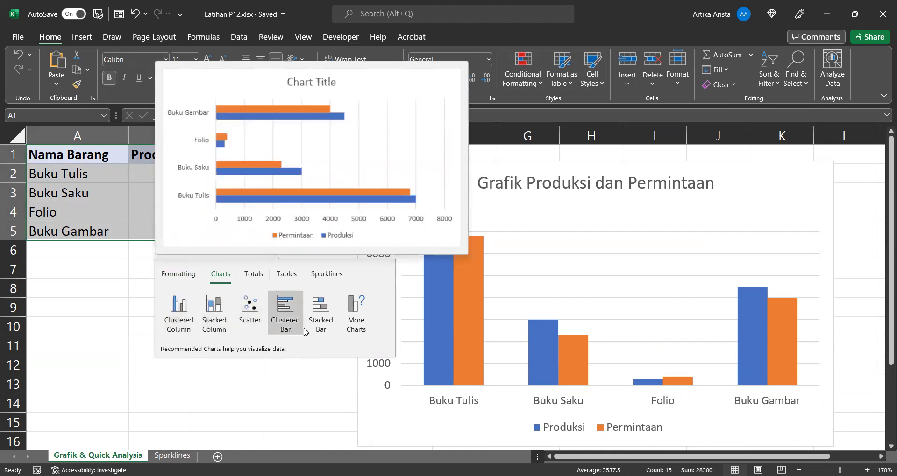
click(249, 276)
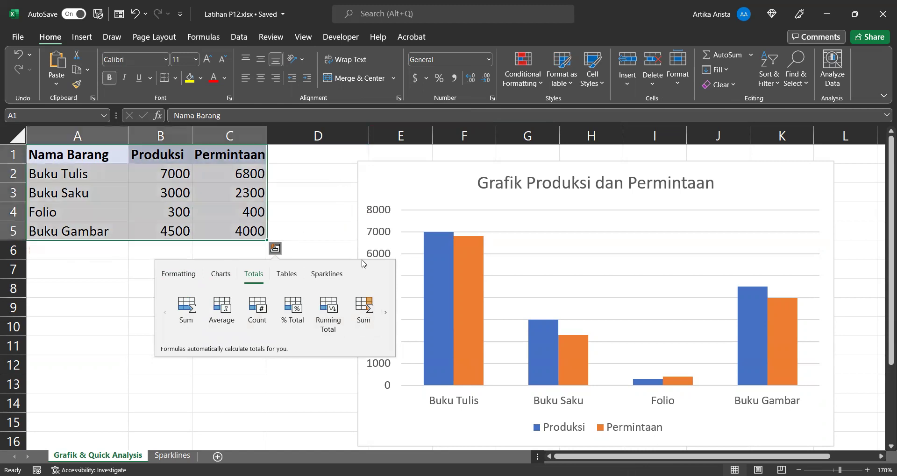
click(286, 273)
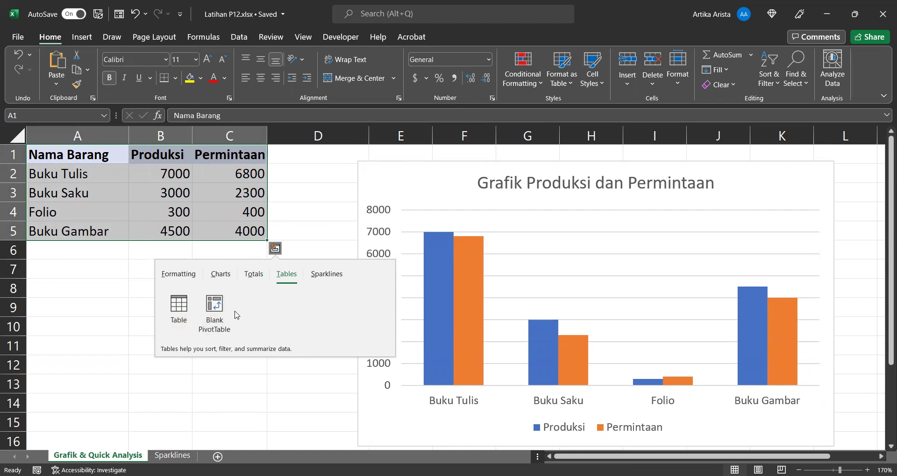
click(333, 279)
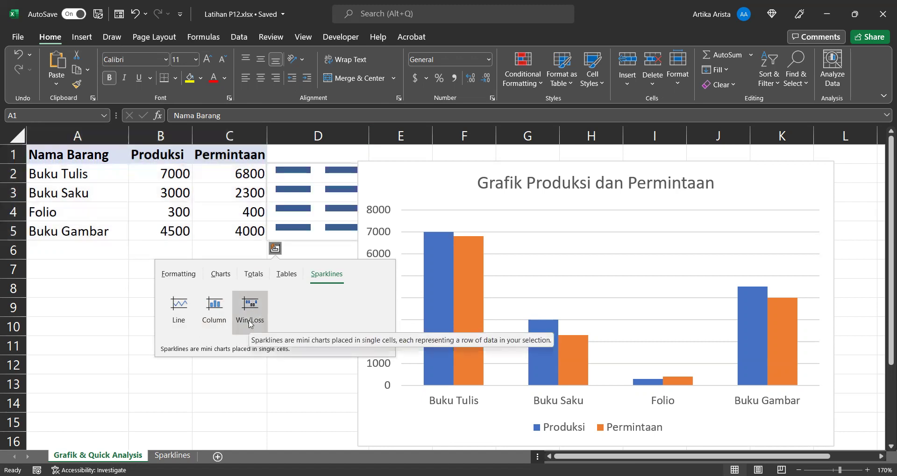
click(188, 315)
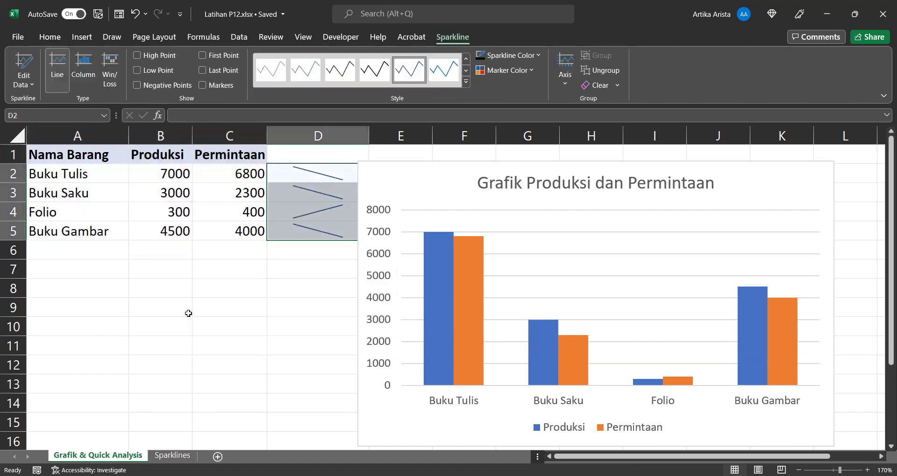
- Show the high, low, first and last points on the sparklines in D2:D5
click(466, 82)
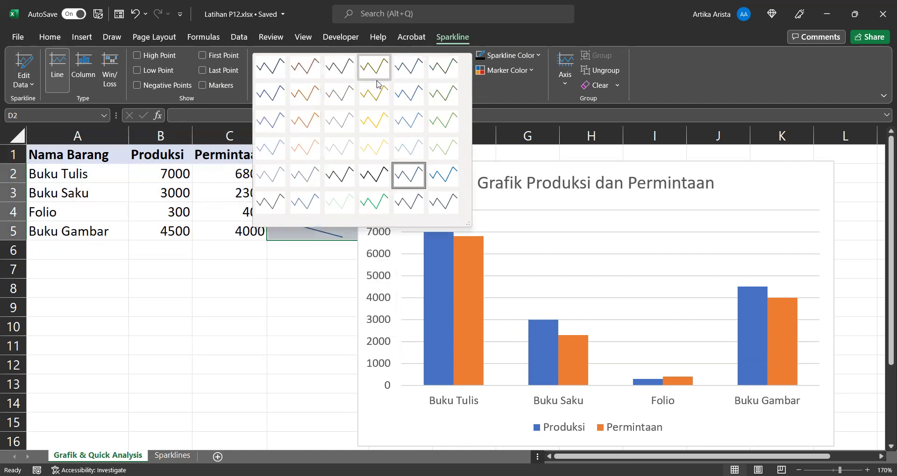
click(154, 55)
click(154, 70)
click(217, 71)
click(219, 57)
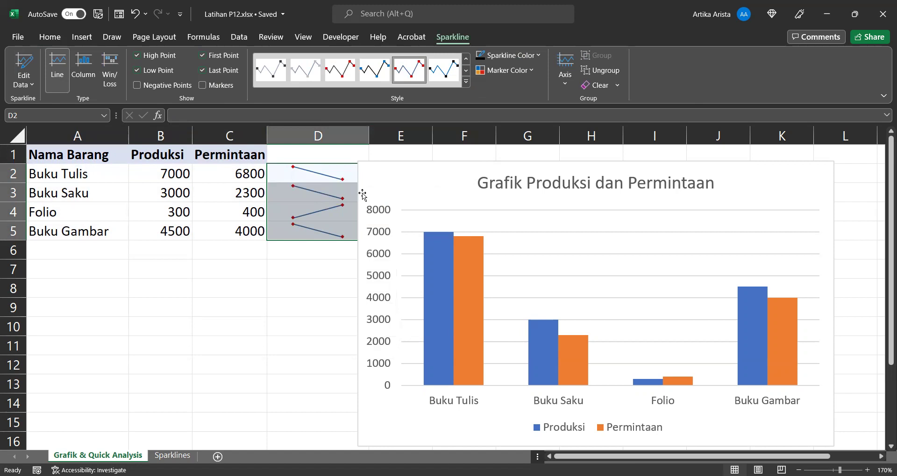
click(299, 181)
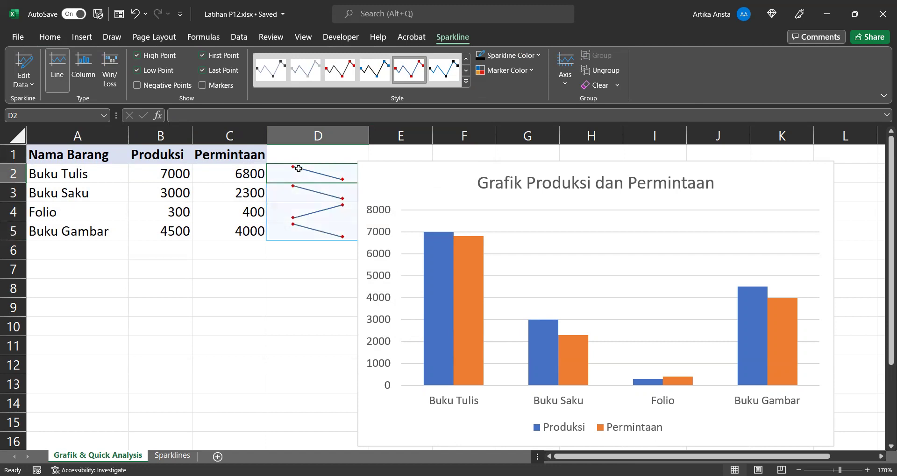
- Clear the selected sparklines from D2:D5
click(318, 269)
drag(301, 173, 312, 230)
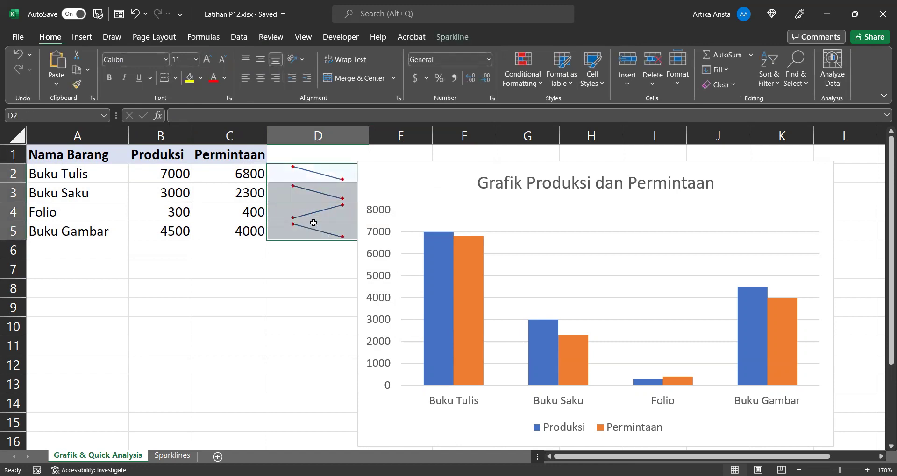
click(459, 37)
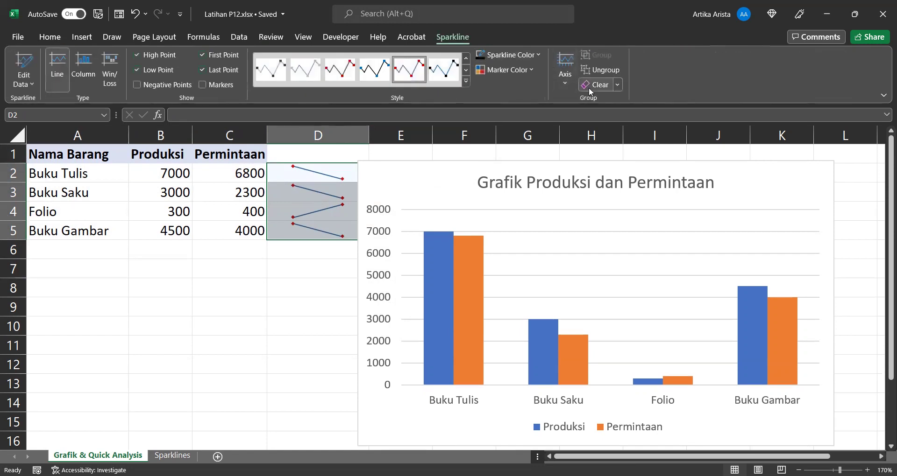
click(616, 85)
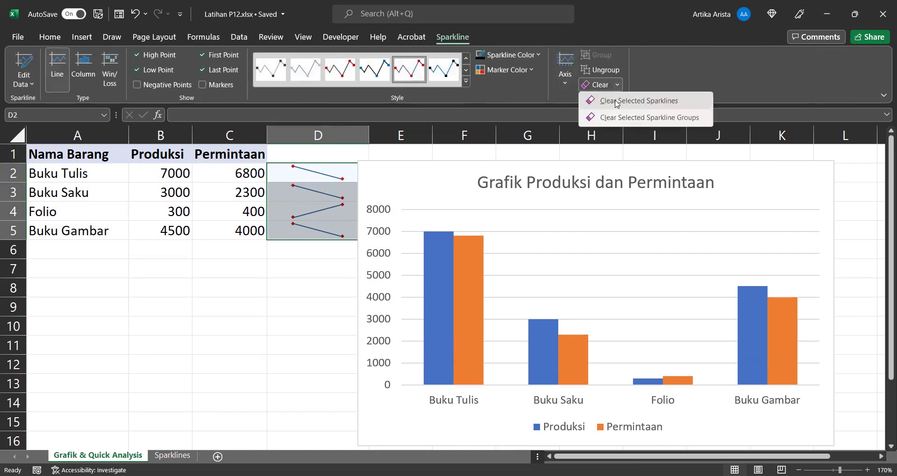
click(616, 103)
click(220, 306)
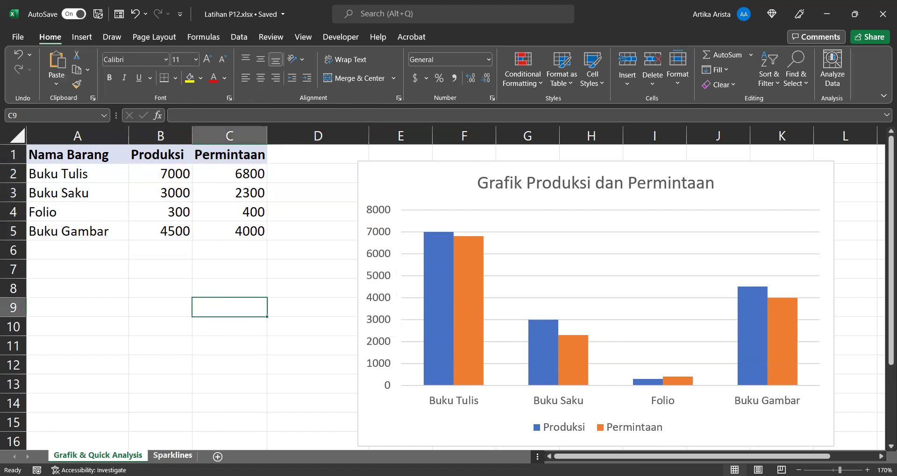
- Open the Sparklines sheet and select cell H3 under the Sparklines heading
click(172, 455)
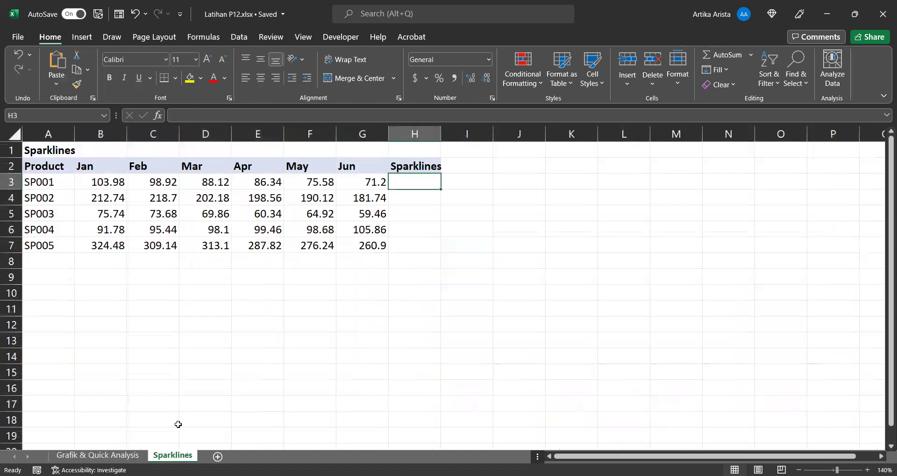
click(458, 271)
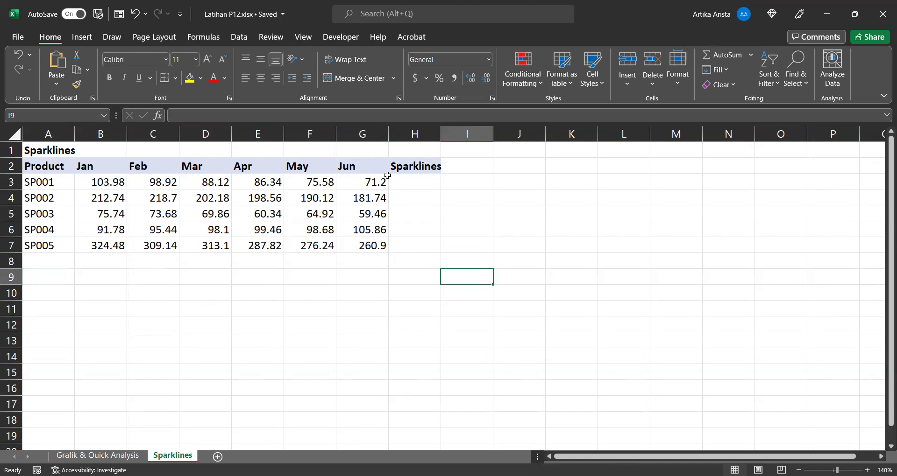
click(414, 181)
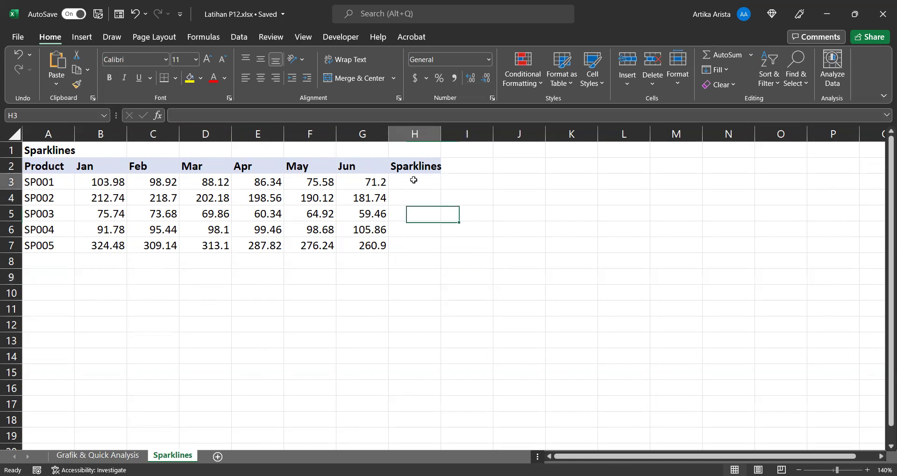
click(454, 290)
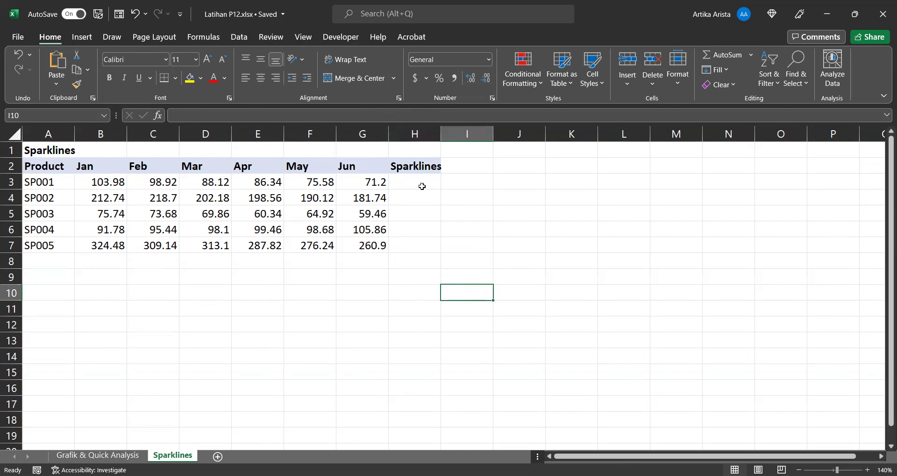
click(422, 187)
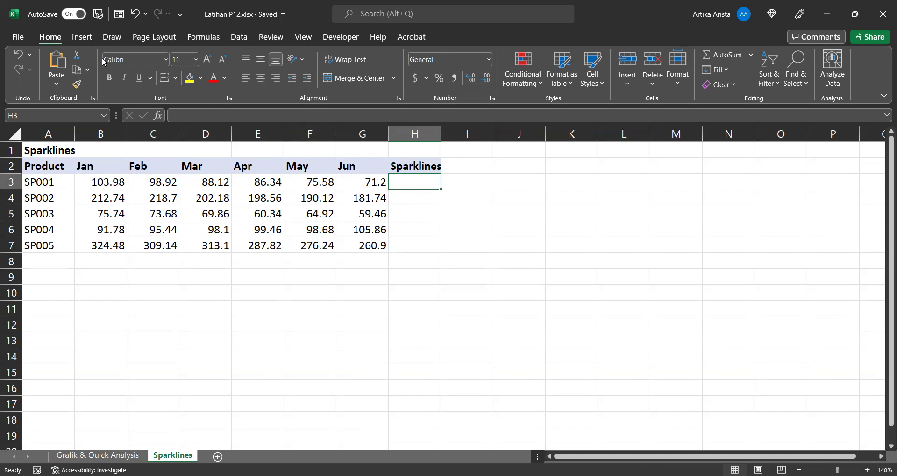
click(78, 41)
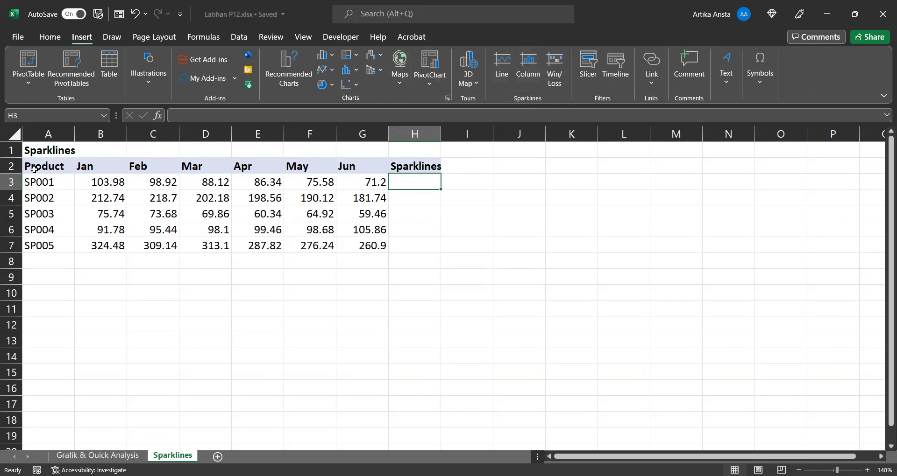
- Insert Line sparklines for the monthly product data in A2:G7 using Quick Analysis
drag(34, 169, 374, 255)
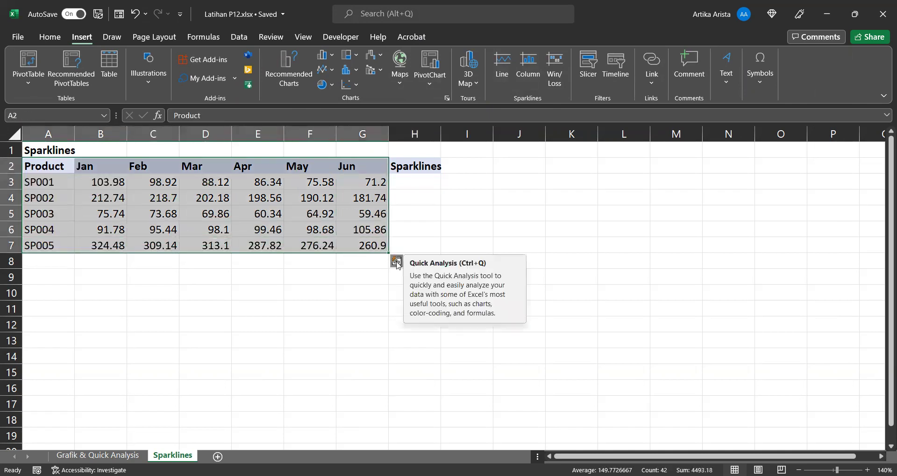
click(397, 263)
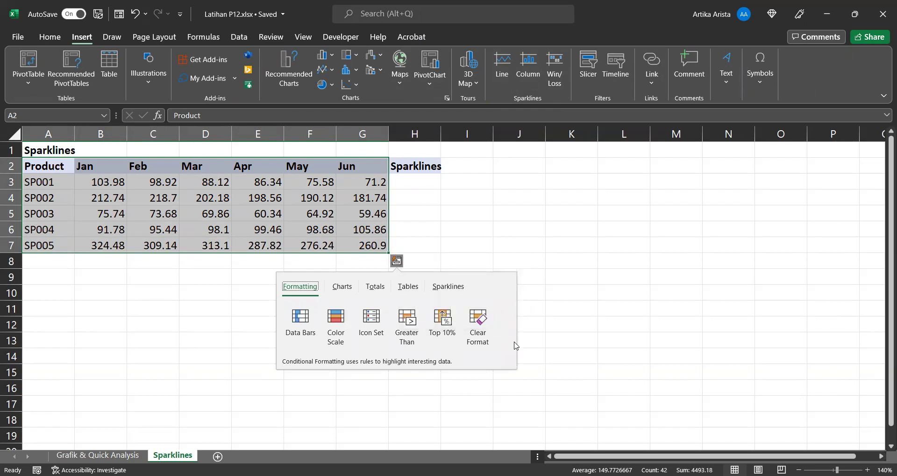
click(459, 288)
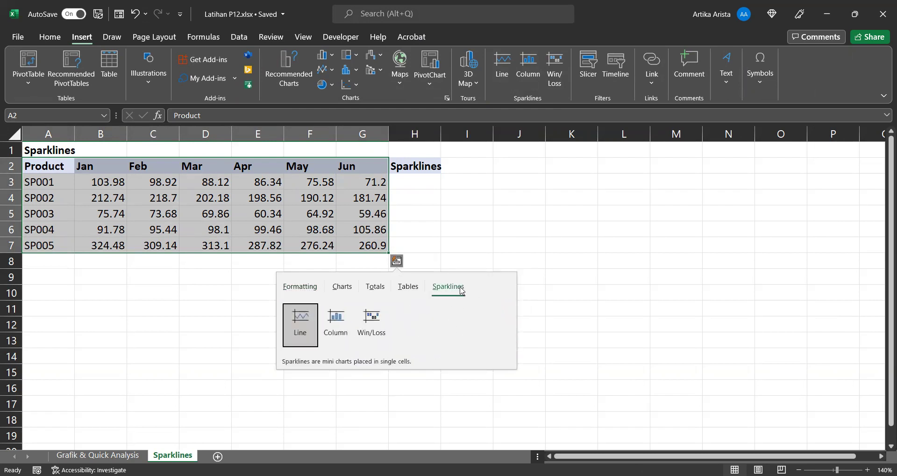
click(294, 322)
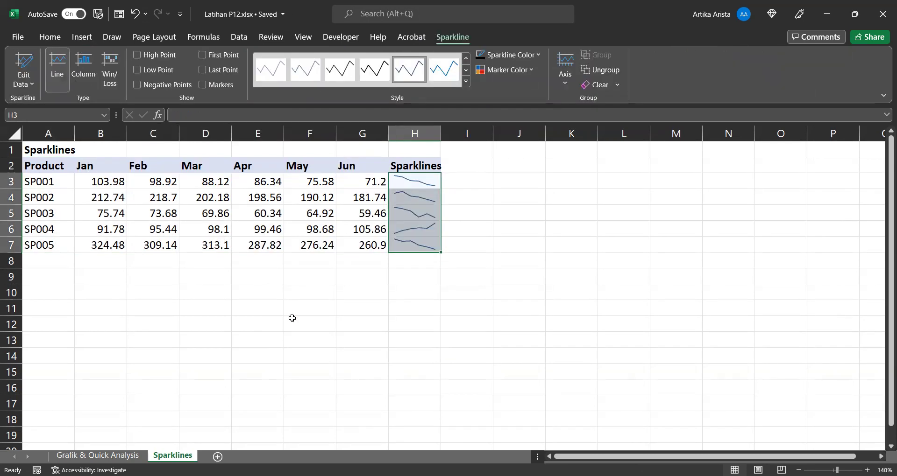
- Undo the sparkline insertion and select cell H3 again
click(49, 37)
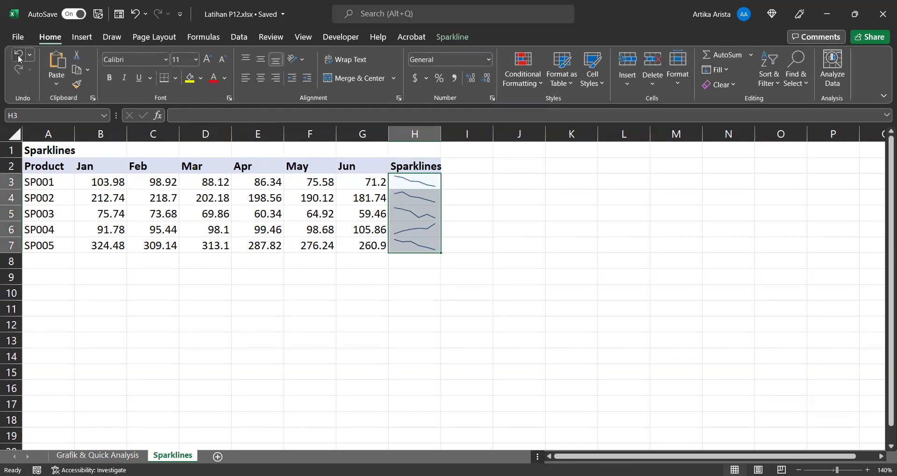
click(19, 56)
click(422, 192)
click(419, 182)
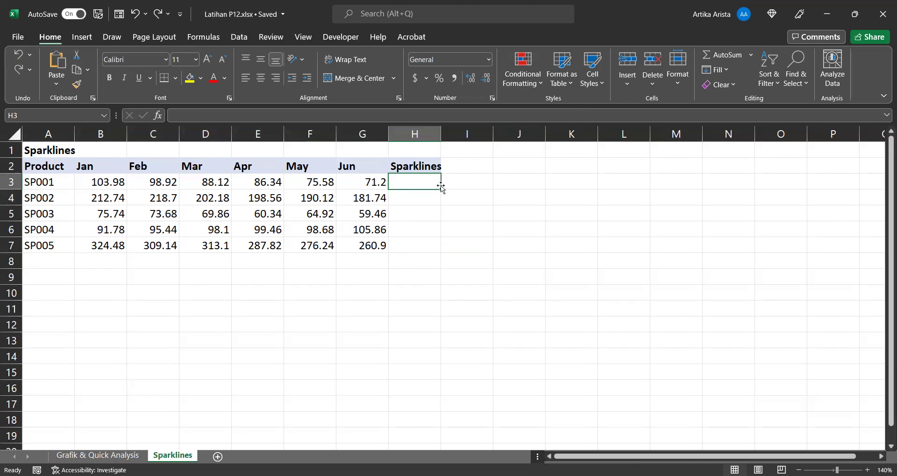
- Use Quick Analysis on A2:G7 to insert Line sparklines in H3:H7 again
drag(41, 167, 368, 246)
click(397, 261)
click(448, 287)
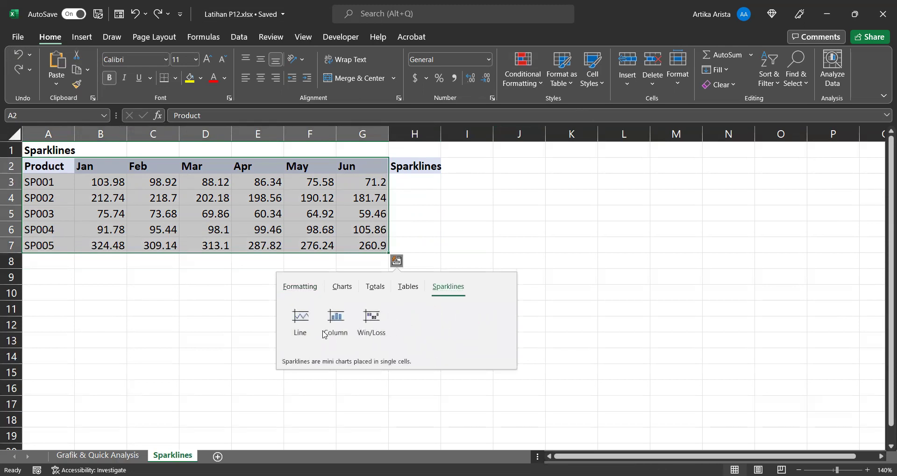
click(305, 330)
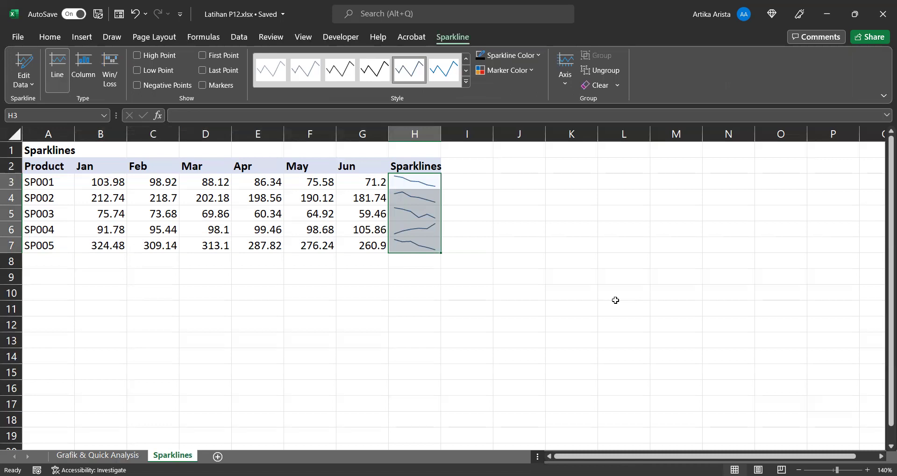
- Clear the selected sparklines from H3:H7
click(617, 86)
click(628, 103)
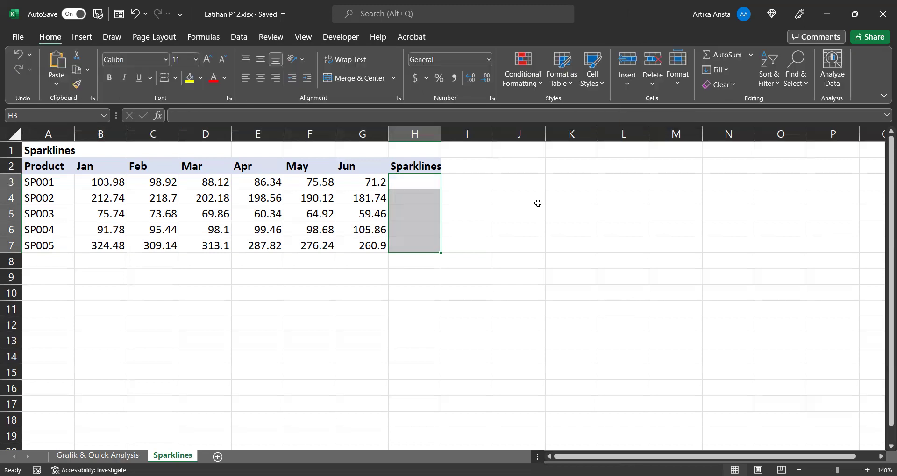
click(535, 201)
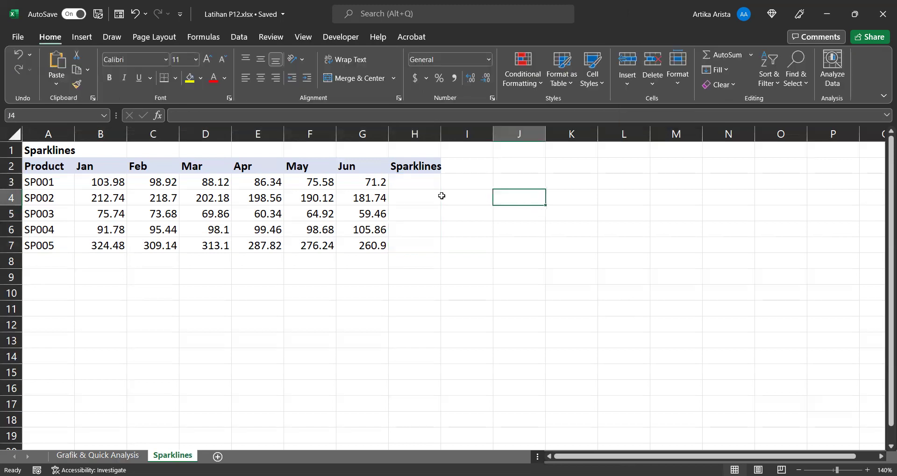
- Create a Line sparkline in H3 from data range B3:G3, and fill it down through H7
click(421, 181)
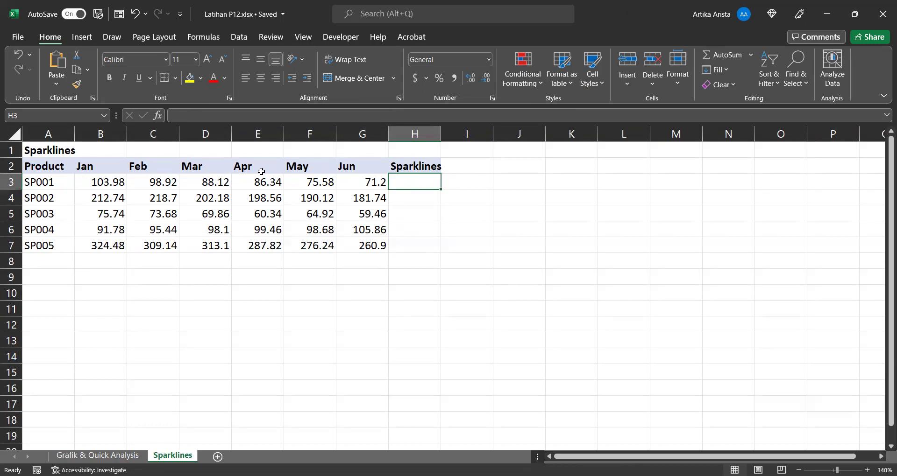
click(81, 39)
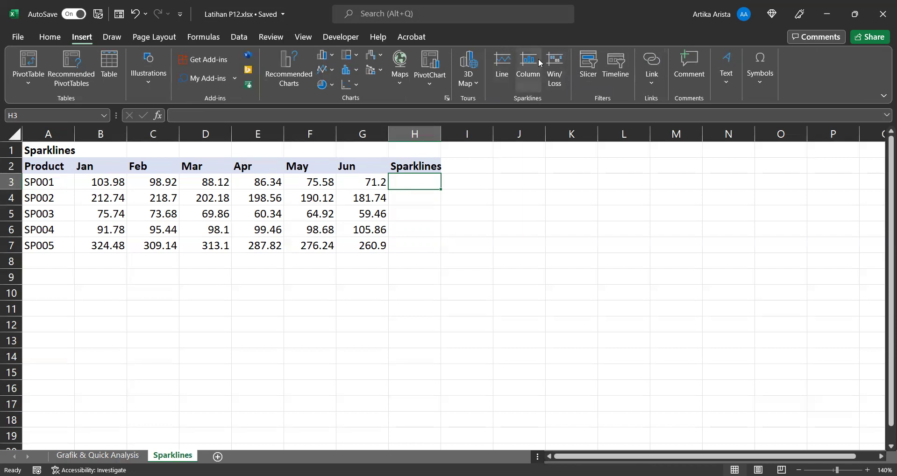
click(501, 65)
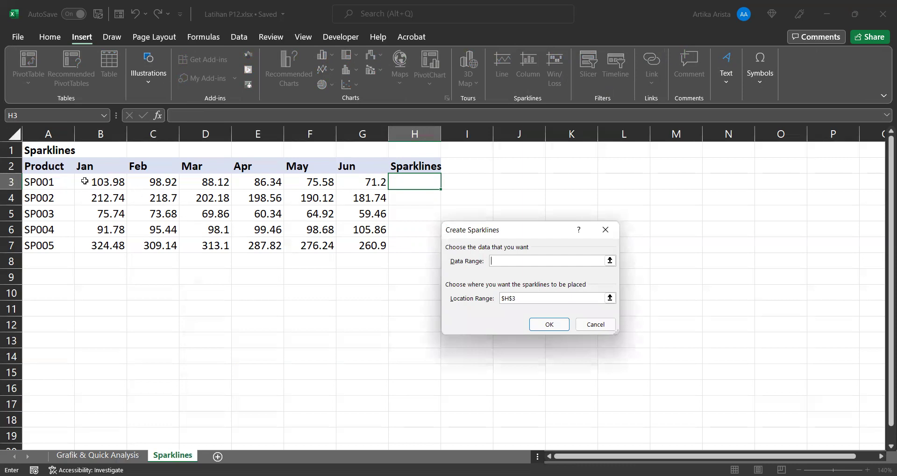
drag(84, 181, 358, 185)
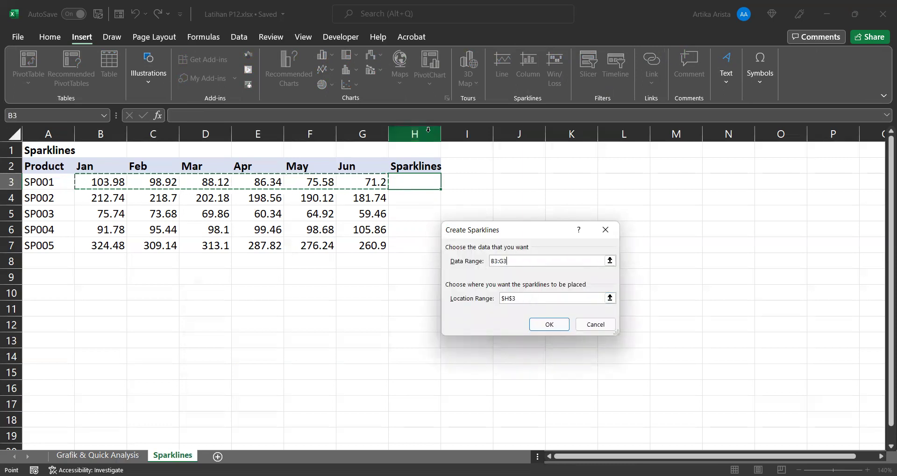
click(555, 330)
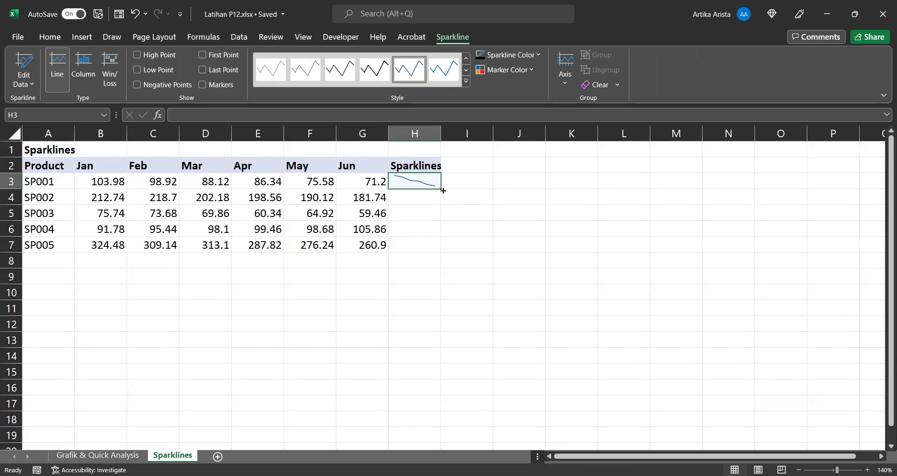
drag(441, 188, 432, 247)
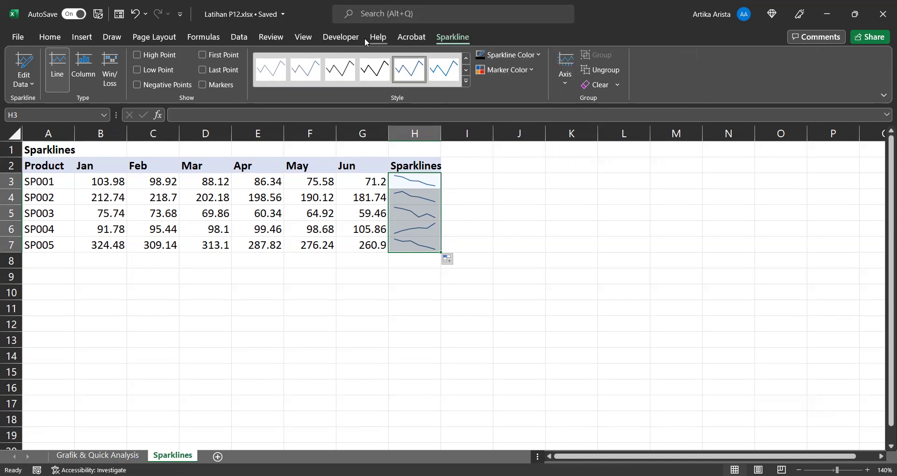
- Review the group's data and location ranges in Edit Sparklines, and close the dialog without changes
click(30, 82)
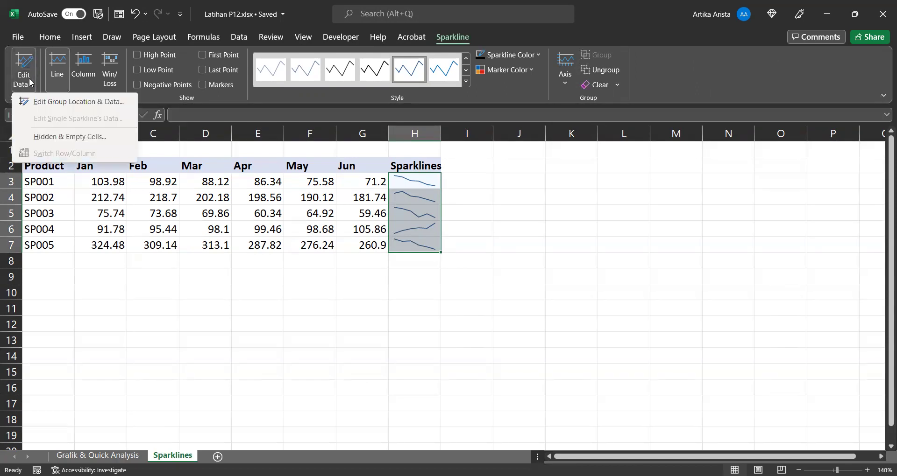
click(58, 101)
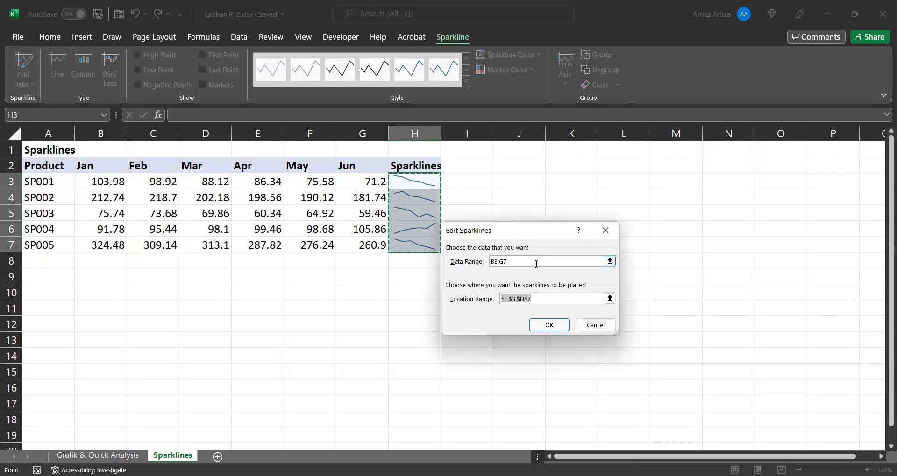
click(517, 266)
drag(508, 262, 490, 262)
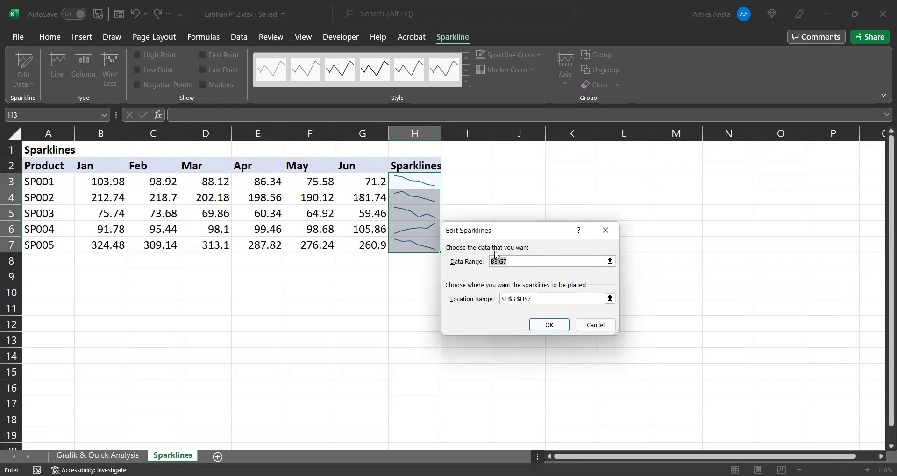
click(615, 233)
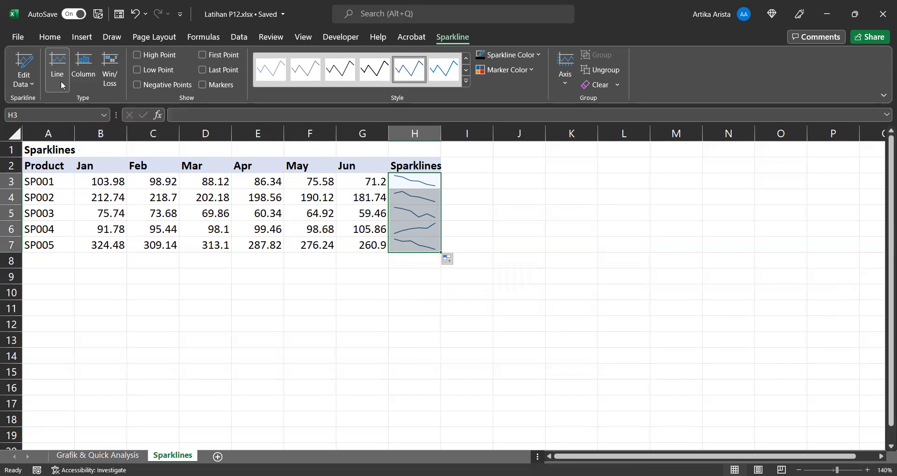
- Try the Column and Win/Loss types on the sparklines in H3:H7, and return them to Line
click(84, 68)
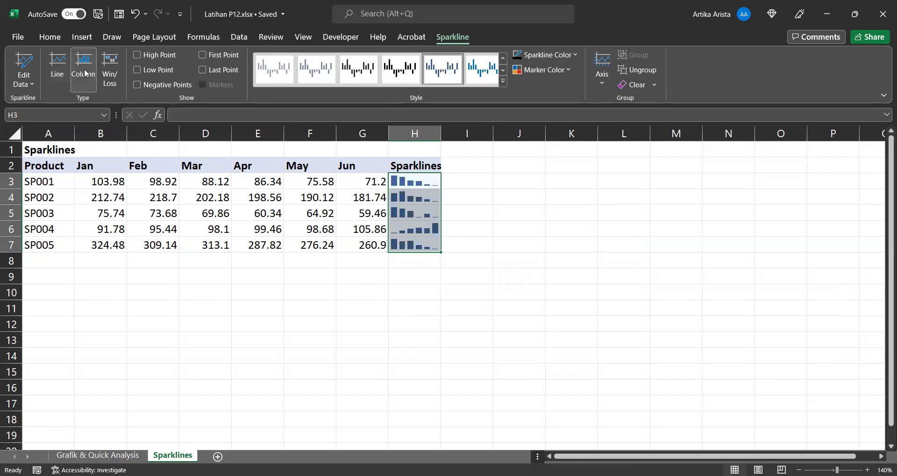
click(108, 77)
click(54, 71)
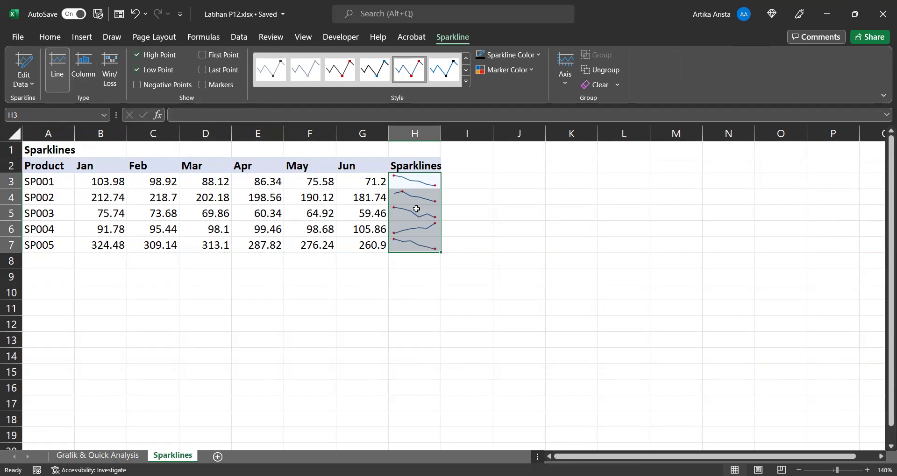
- Try Negative Points on the sparklines in H3:H7 and switch it back off, and show the First Point, Last Point and Markers
click(178, 83)
click(177, 83)
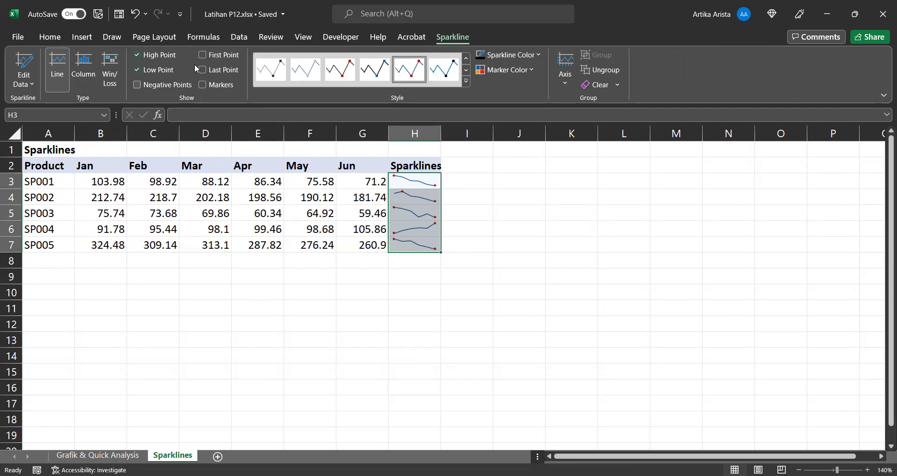
click(221, 54)
click(226, 72)
click(228, 86)
- Try several gallery styles on the sparklines in H3:H7, and return them to the dark blue line style with red markers
click(467, 82)
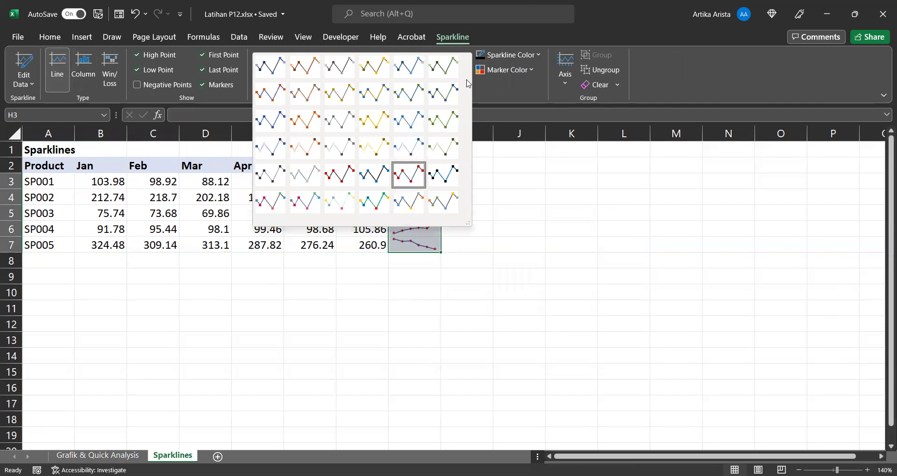
click(413, 100)
click(466, 82)
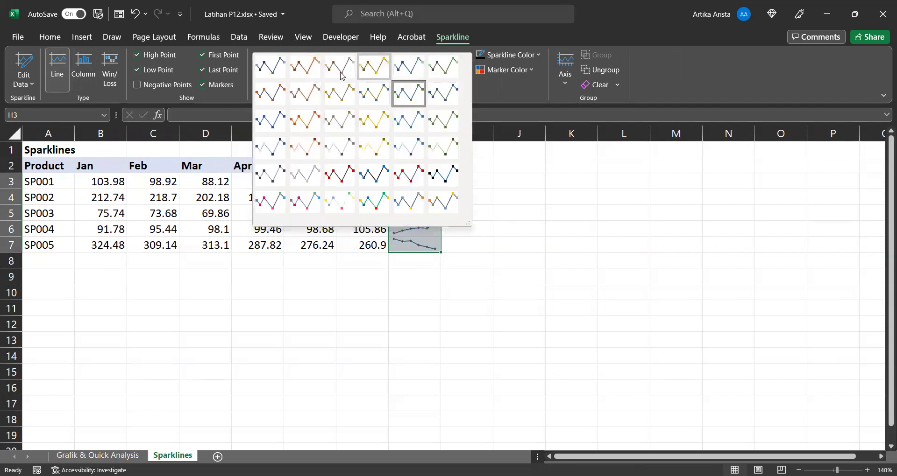
click(308, 204)
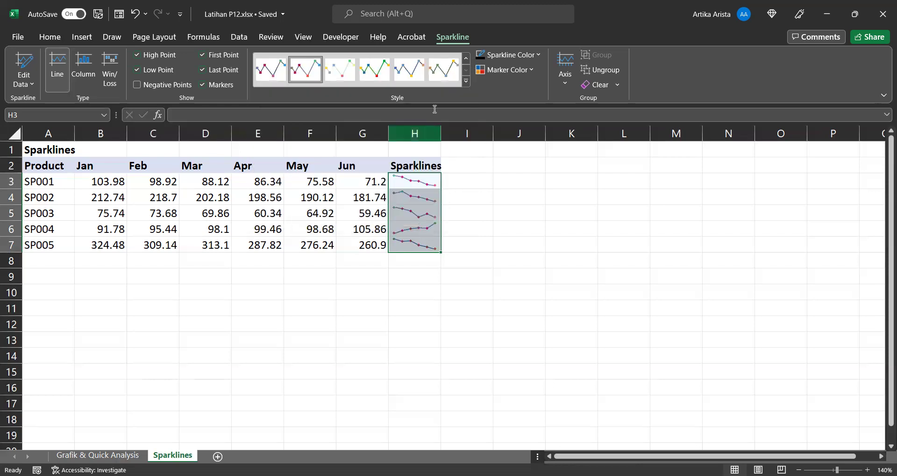
click(463, 82)
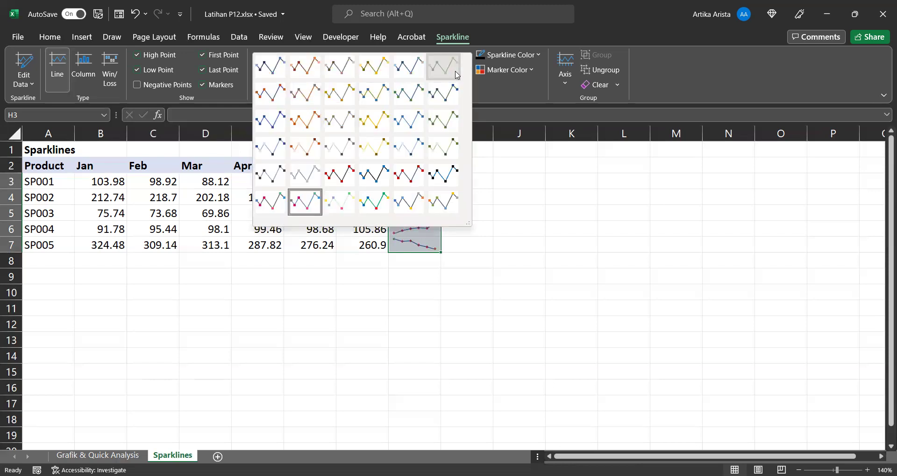
click(443, 69)
click(466, 84)
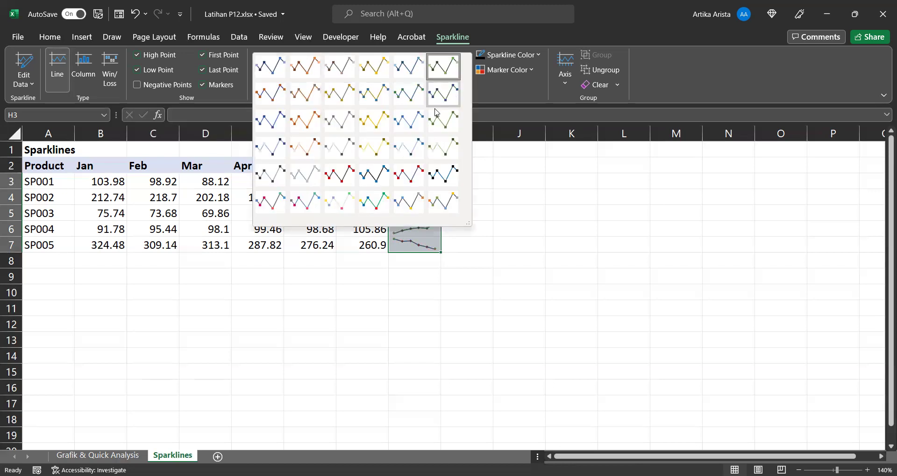
click(411, 186)
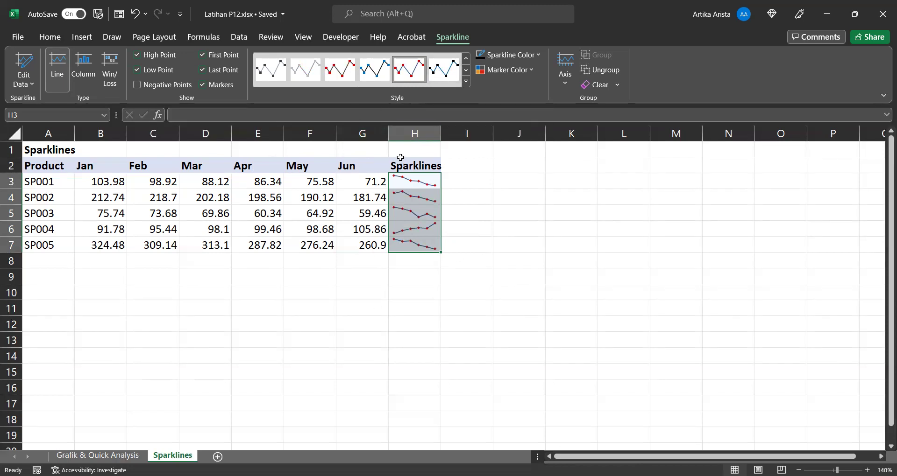
- Examine the Sparkline Color, Marker Color and Axis options for the sparklines in H3:H7 without changing any of them
click(538, 55)
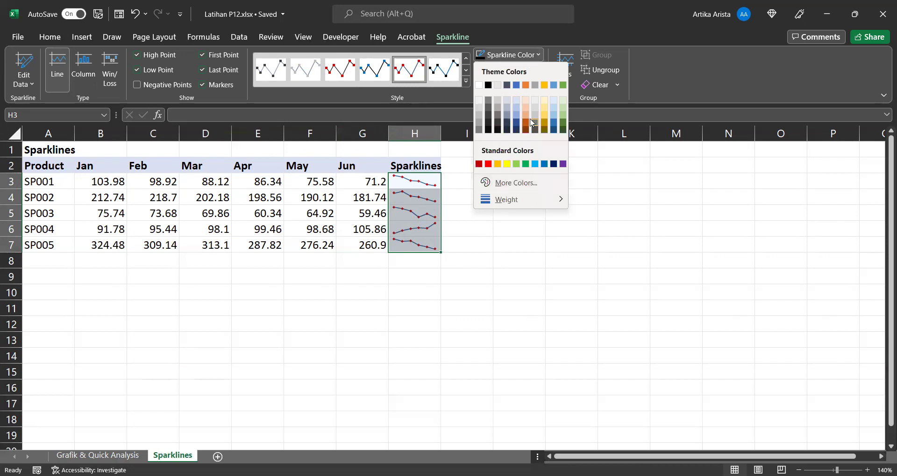
click(614, 9)
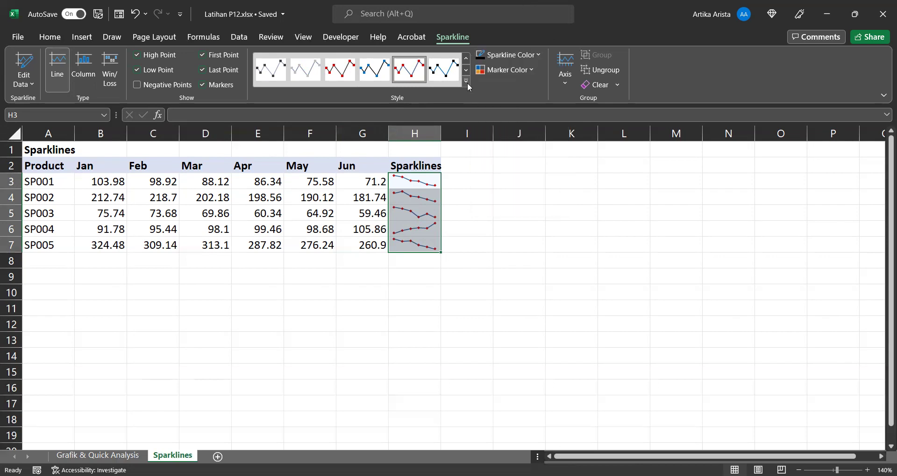
click(469, 80)
click(535, 69)
click(535, 69)
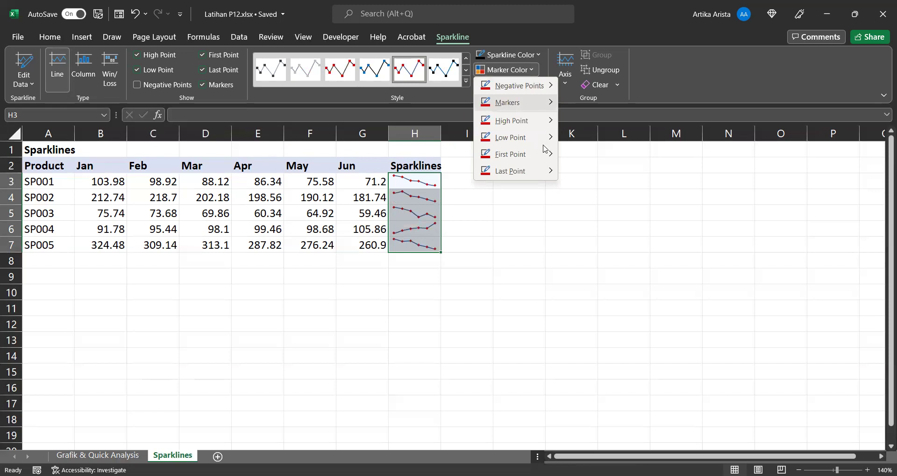
click(717, 78)
click(565, 84)
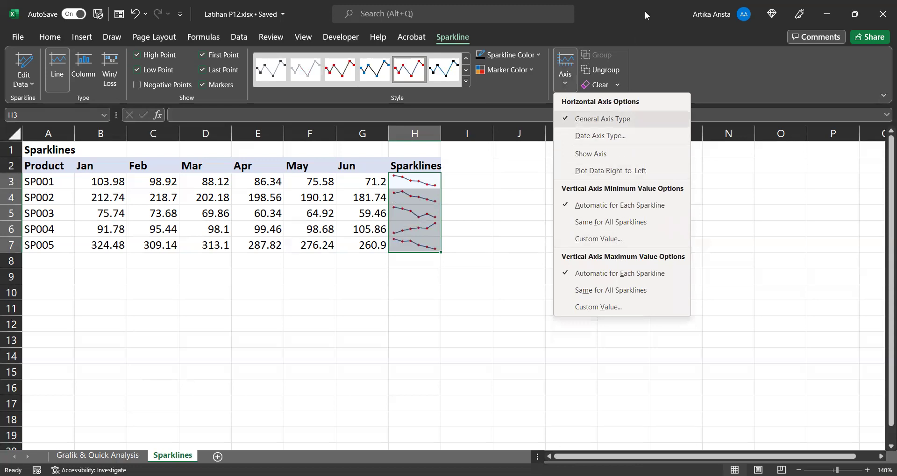
click(703, 46)
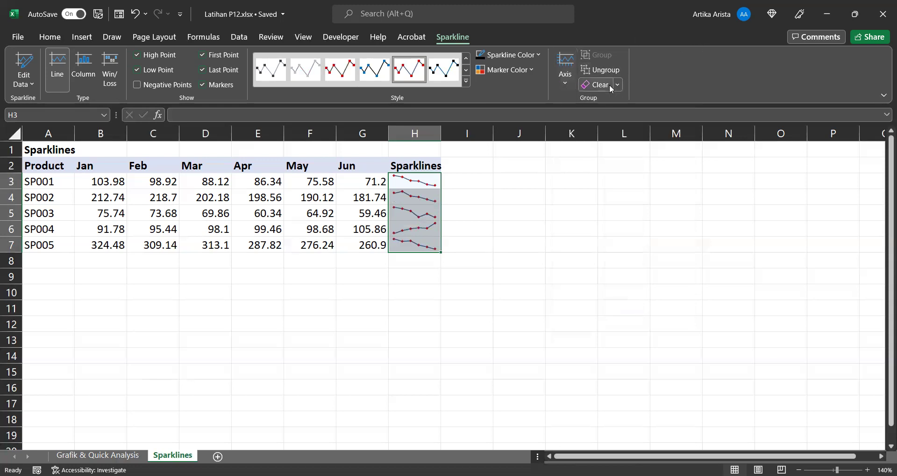
- Reselect H3:H7 and clear its sparklines with Clear Selected Sparklines
click(417, 179)
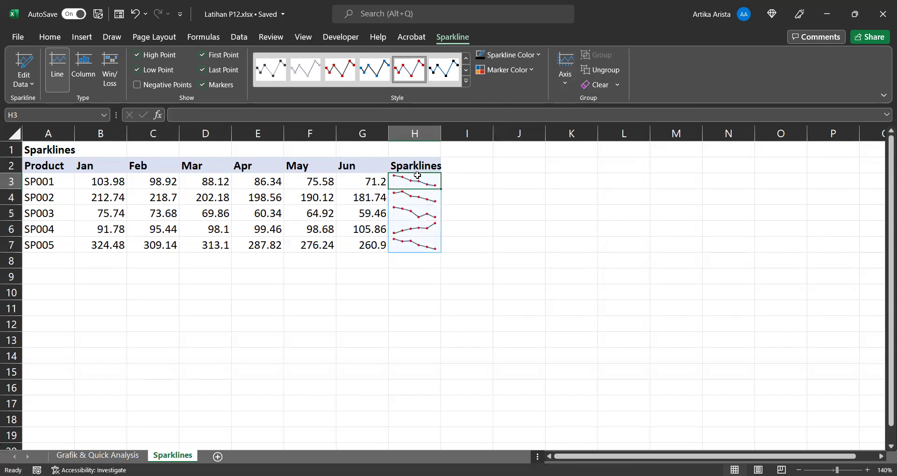
click(456, 182)
drag(426, 176, 433, 239)
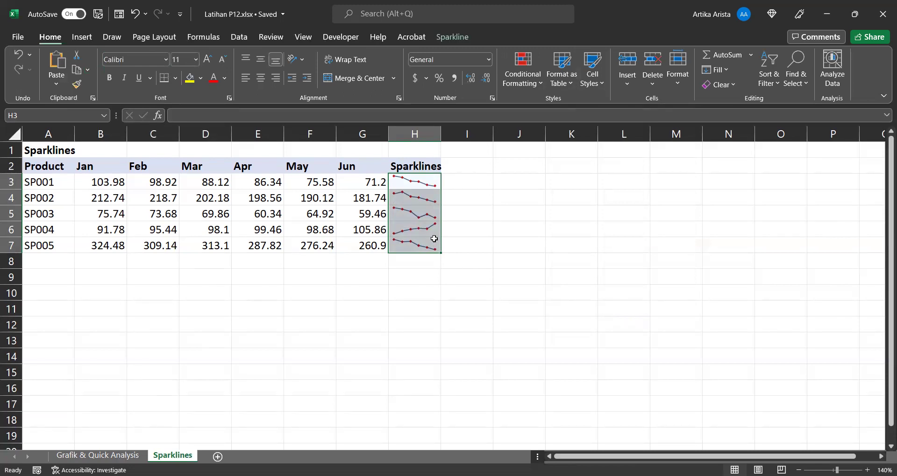
click(453, 38)
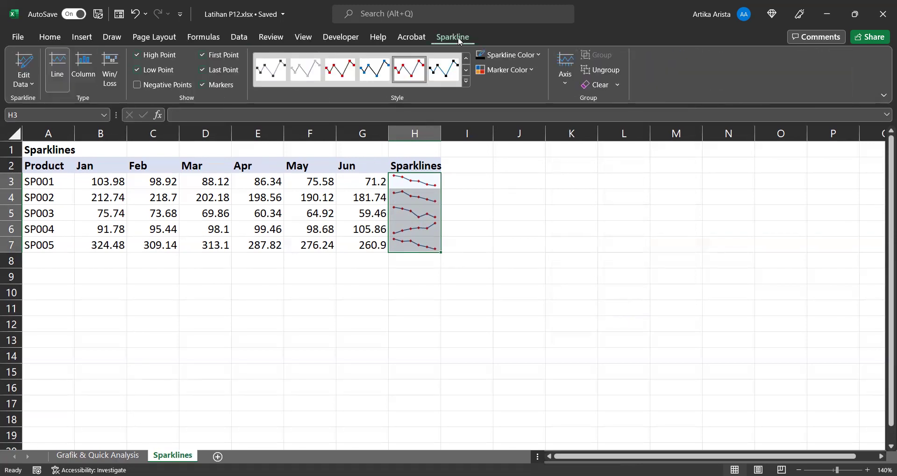
click(619, 85)
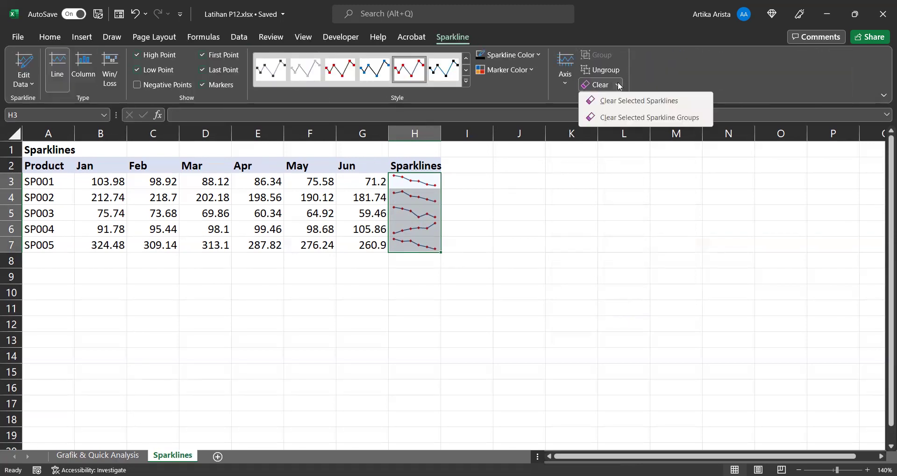
click(635, 102)
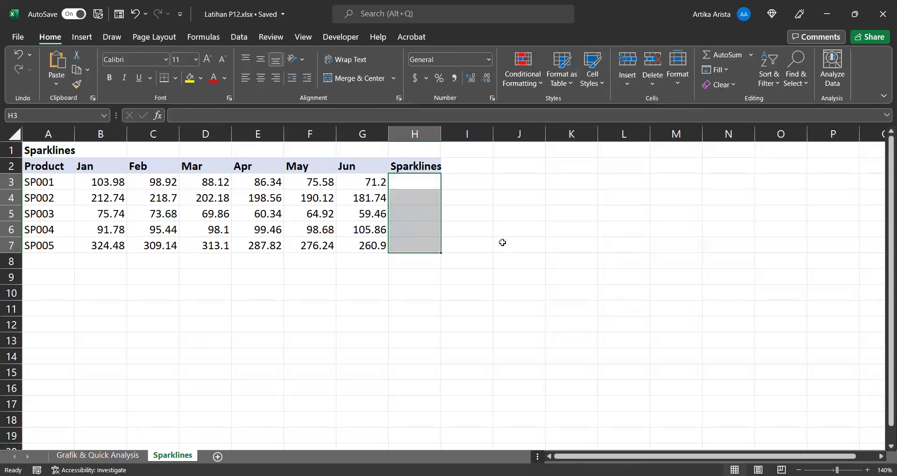